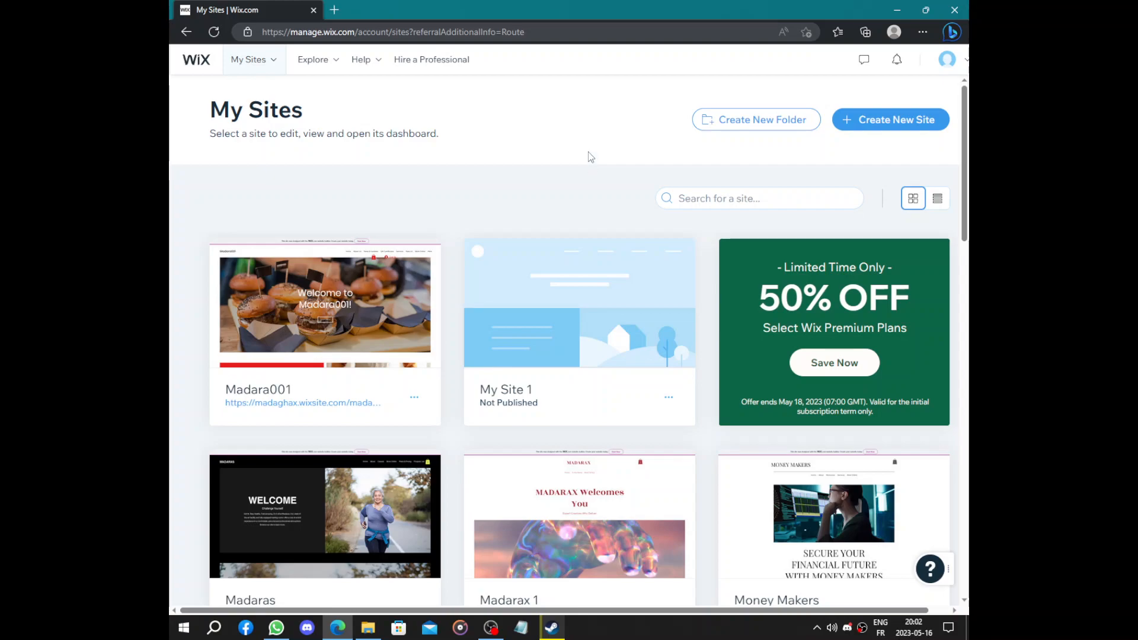
Start a new site from the My Sites page with Create New Site
{"action": "left_click", "coordinate": [891, 123]}
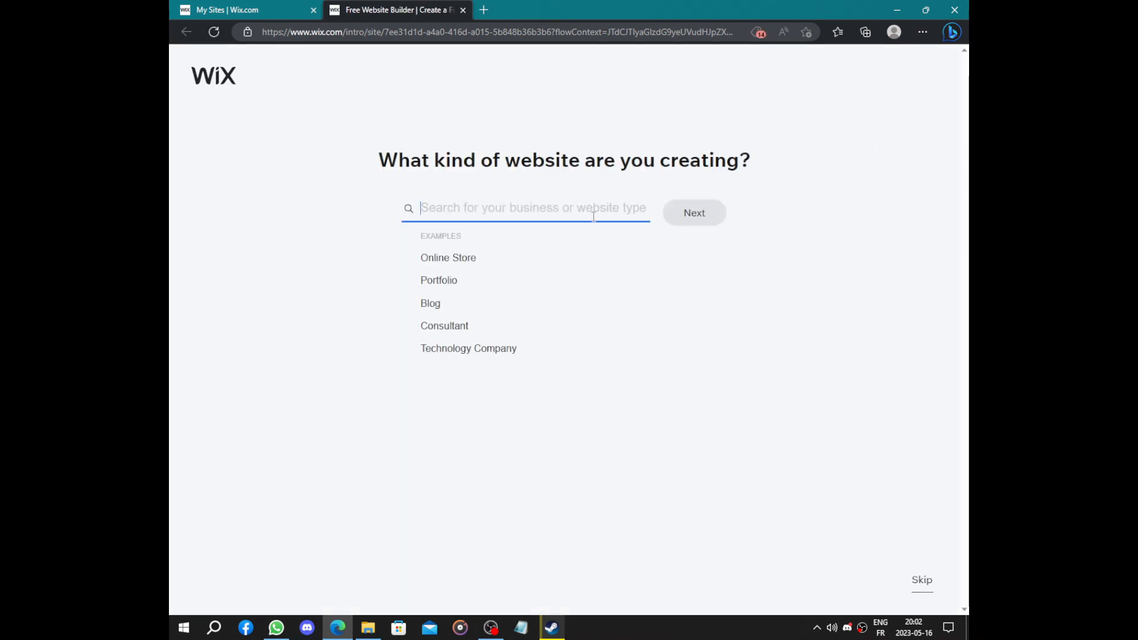
Search 'tutoring', pick Tutoring Service as the website type, and continue
{"action": "type", "text": "tut"}
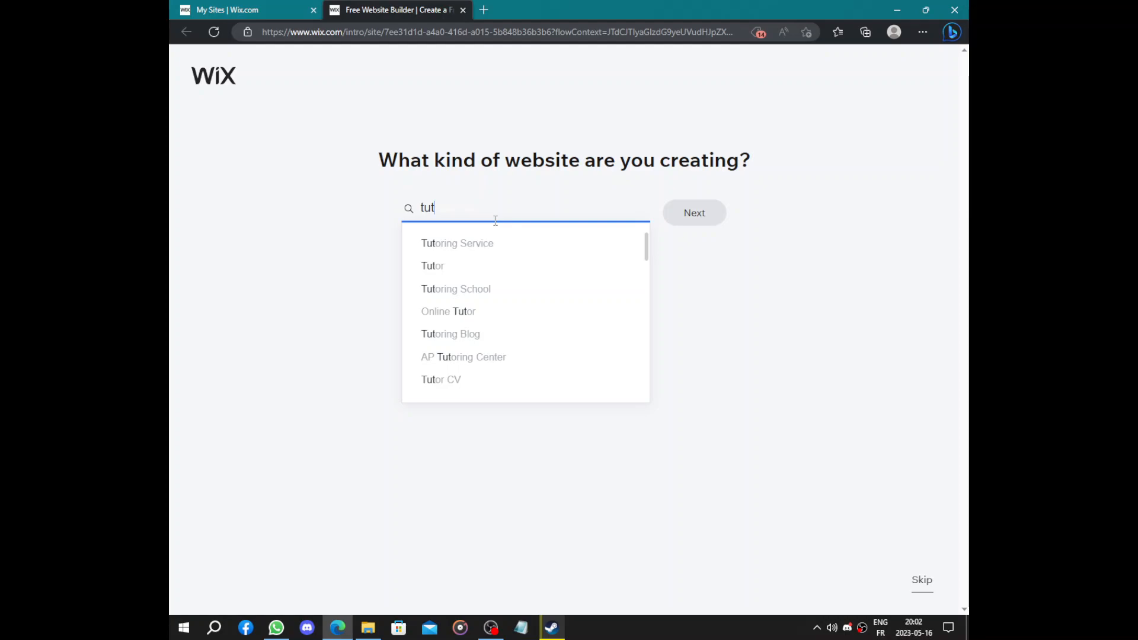
{"action": "type", "text": "i"}
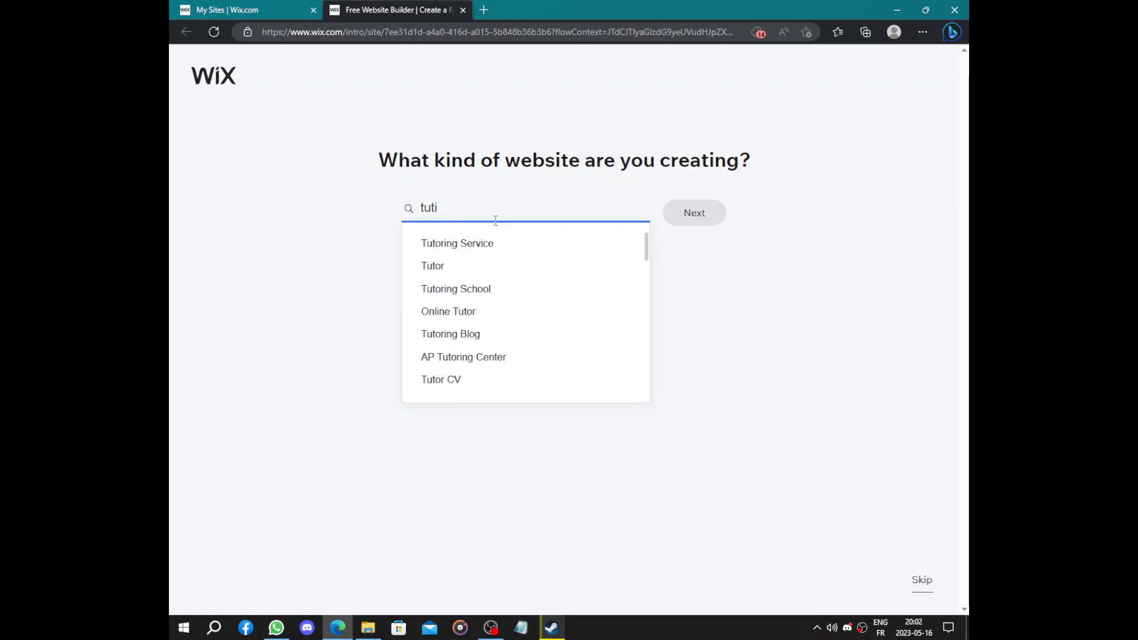
{"action": "key", "text": "BackSpace"}
{"action": "type", "text": "ot"}
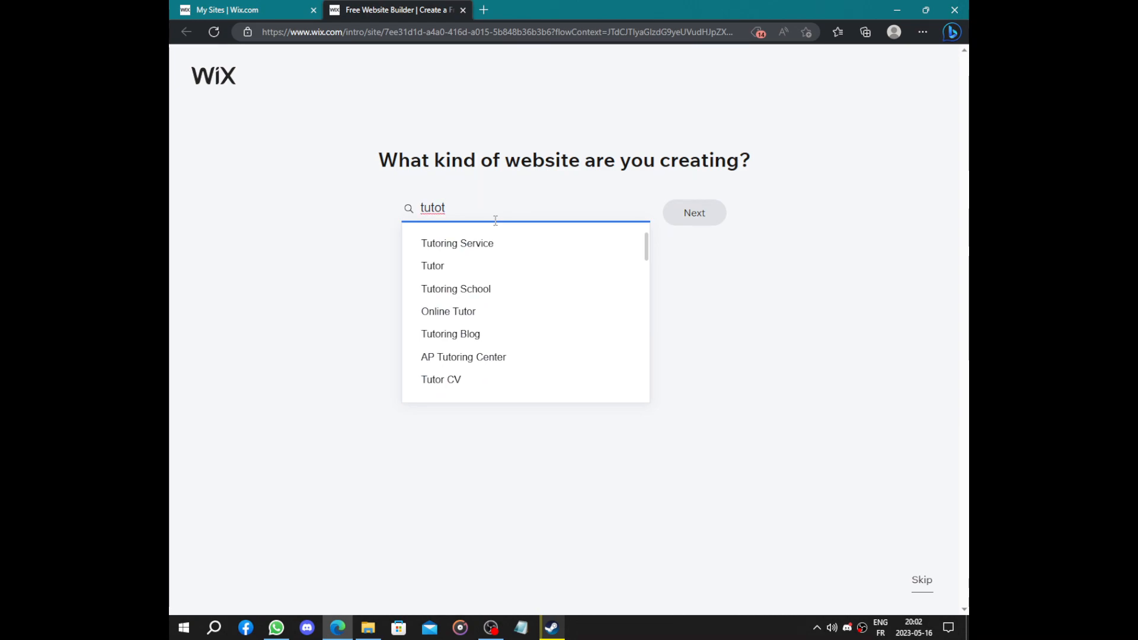
{"action": "key", "text": "BackSpace"}
{"action": "type", "text": "ring"}
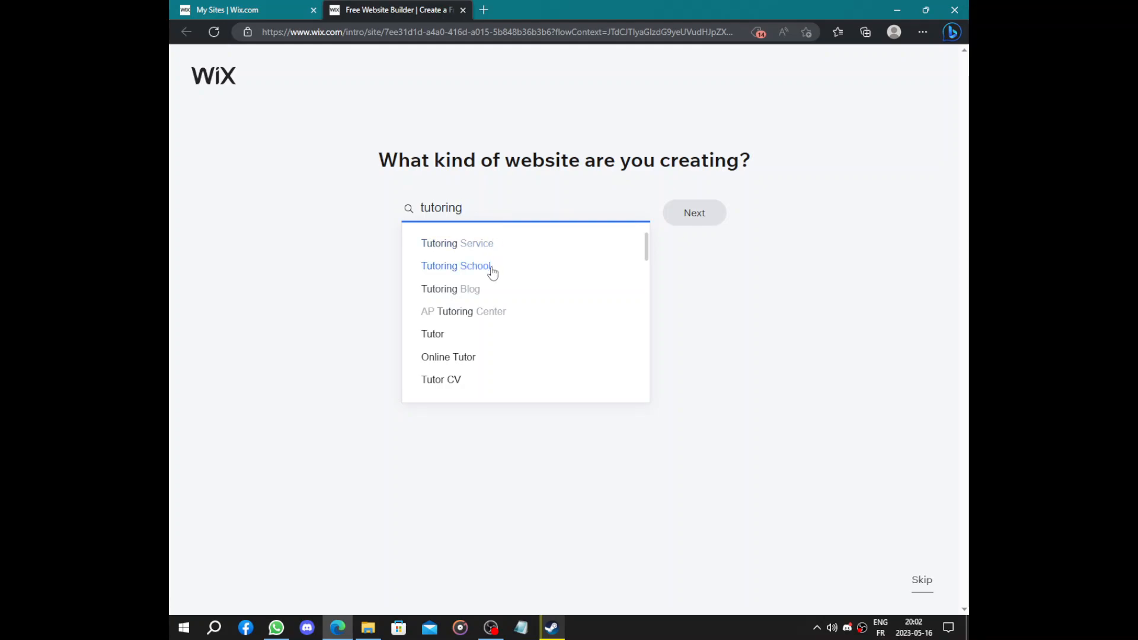
{"action": "left_click", "coordinate": [496, 245]}
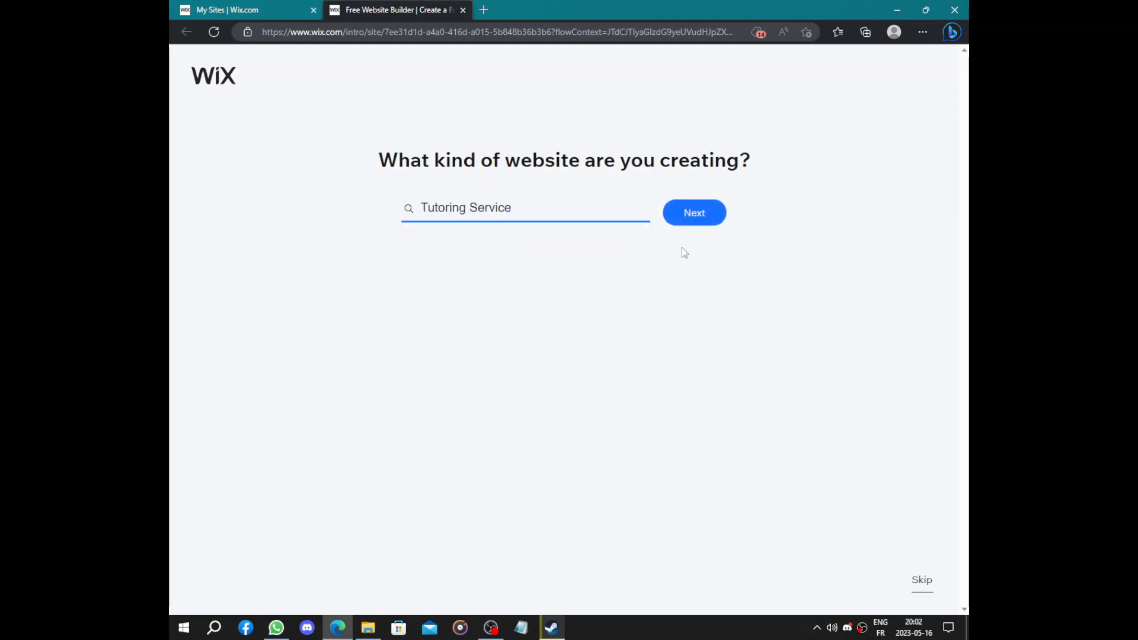
{"action": "left_click", "coordinate": [697, 226]}
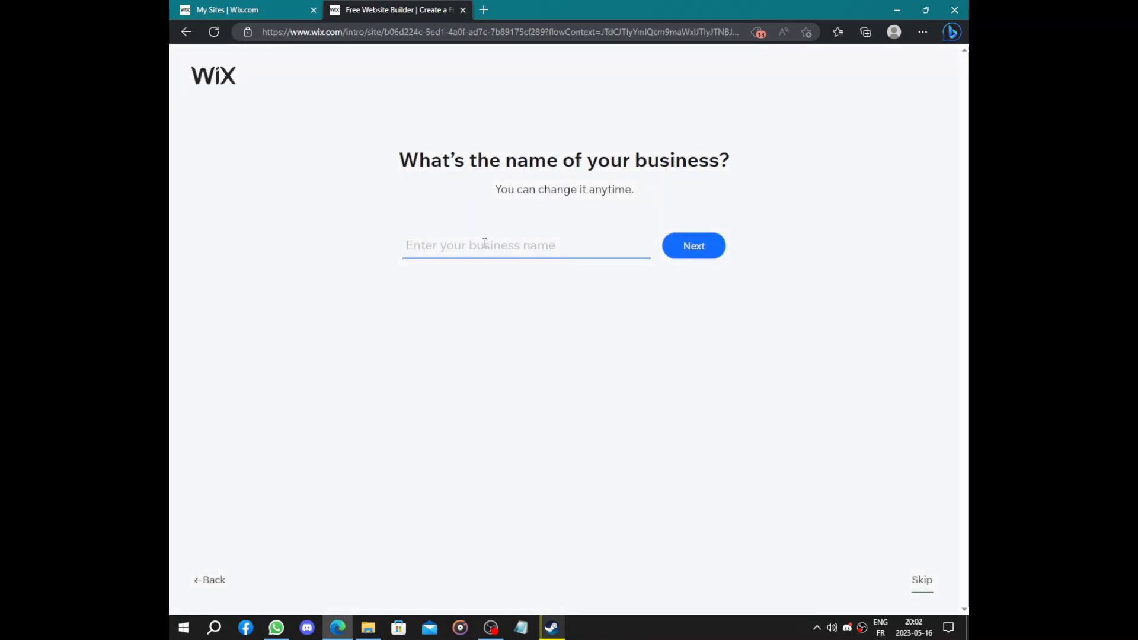
Enter the business name Madara and keep Chat and Bookings as site features
{"action": "type", "text": "Madara"}
{"action": "left_click", "coordinate": [680, 255]}
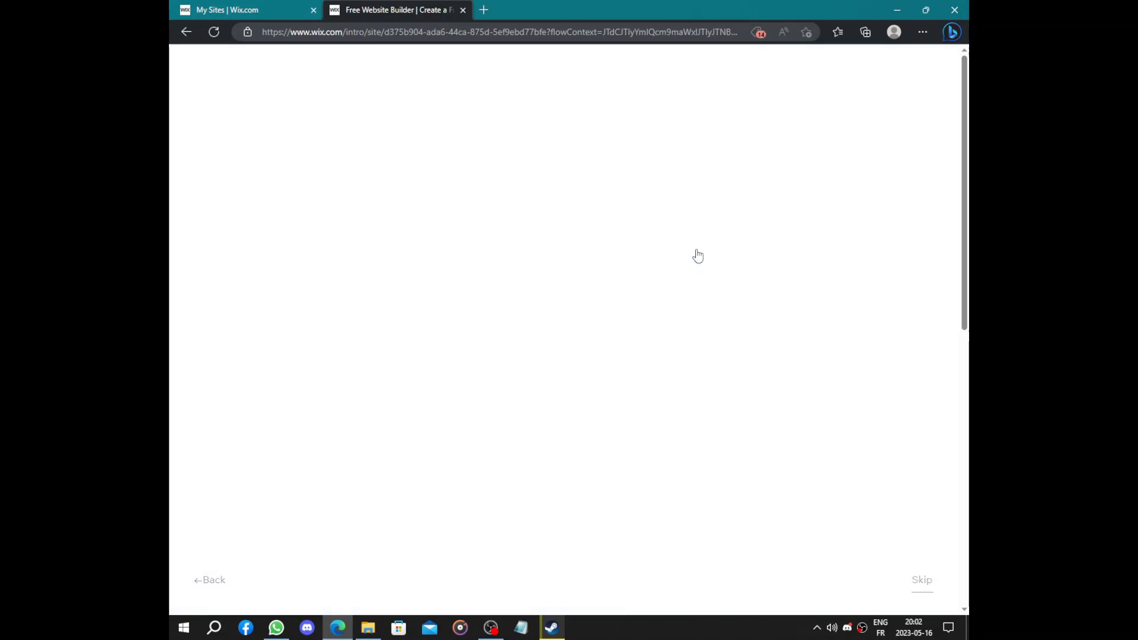
{"action": "left_click_drag", "start_coordinate": [326, 92], "coordinate": [795, 137]}
{"action": "left_click", "coordinate": [796, 137]}
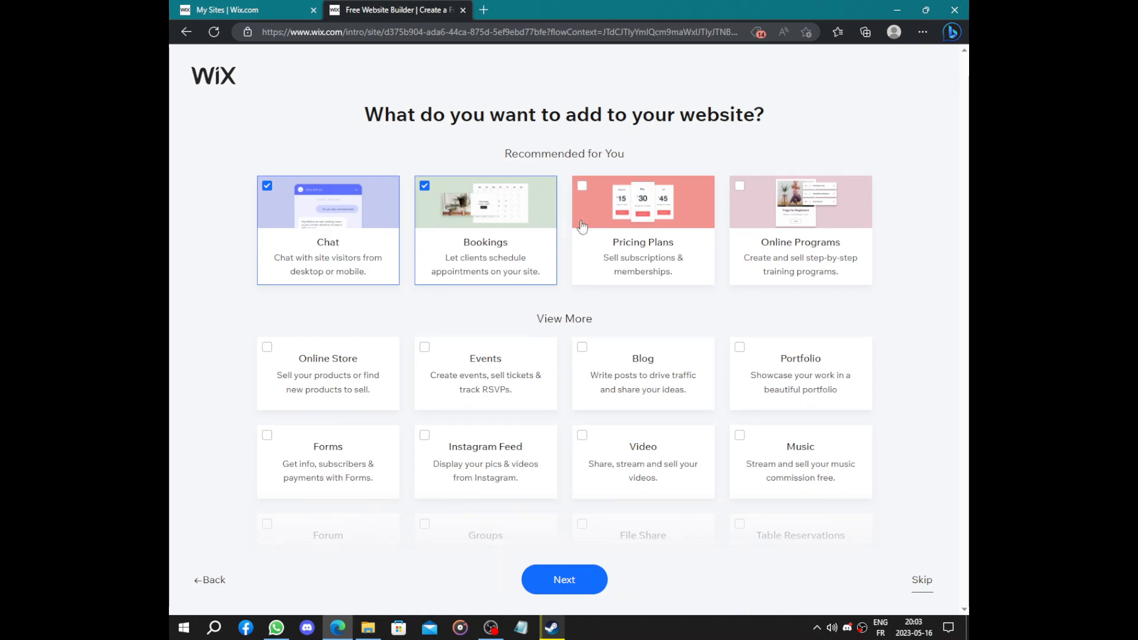
{"action": "scroll", "coordinate": [655, 249], "scroll_direction": "down", "scroll_amount": 3}
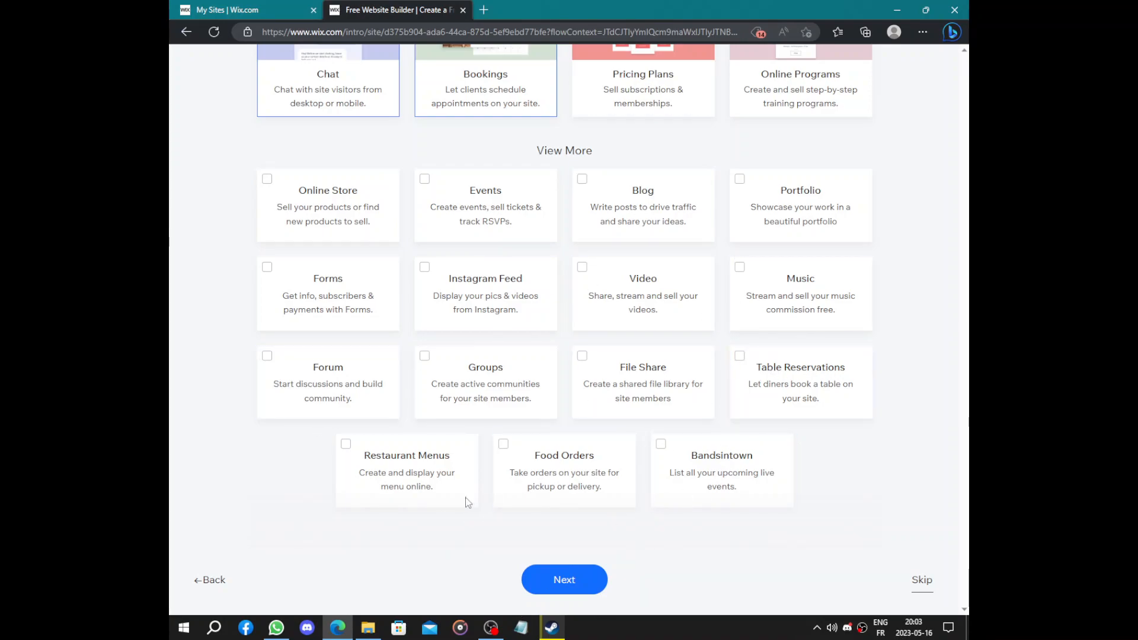
{"action": "left_click", "coordinate": [598, 589]}
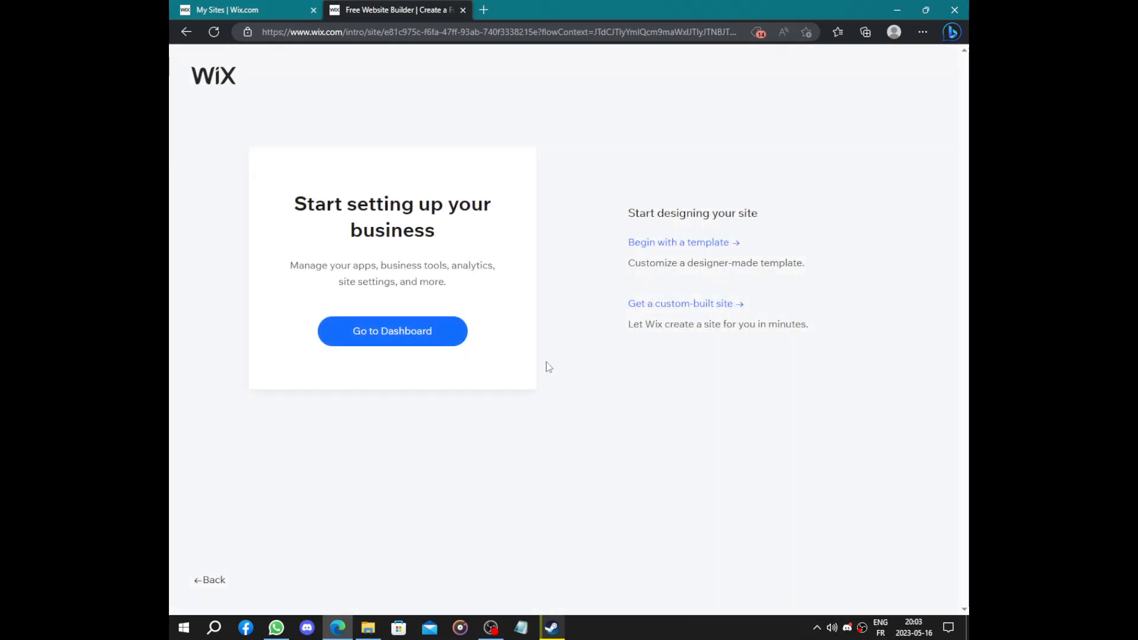
Choose a custom-built site and confirm the Madara business info
{"action": "left_click_drag", "start_coordinate": [295, 204], "coordinate": [504, 228]}
{"action": "left_click", "coordinate": [503, 237]}
{"action": "triple_click", "coordinate": [501, 239]}
{"action": "left_click", "coordinate": [481, 248]}
{"action": "left_click", "coordinate": [679, 307]}
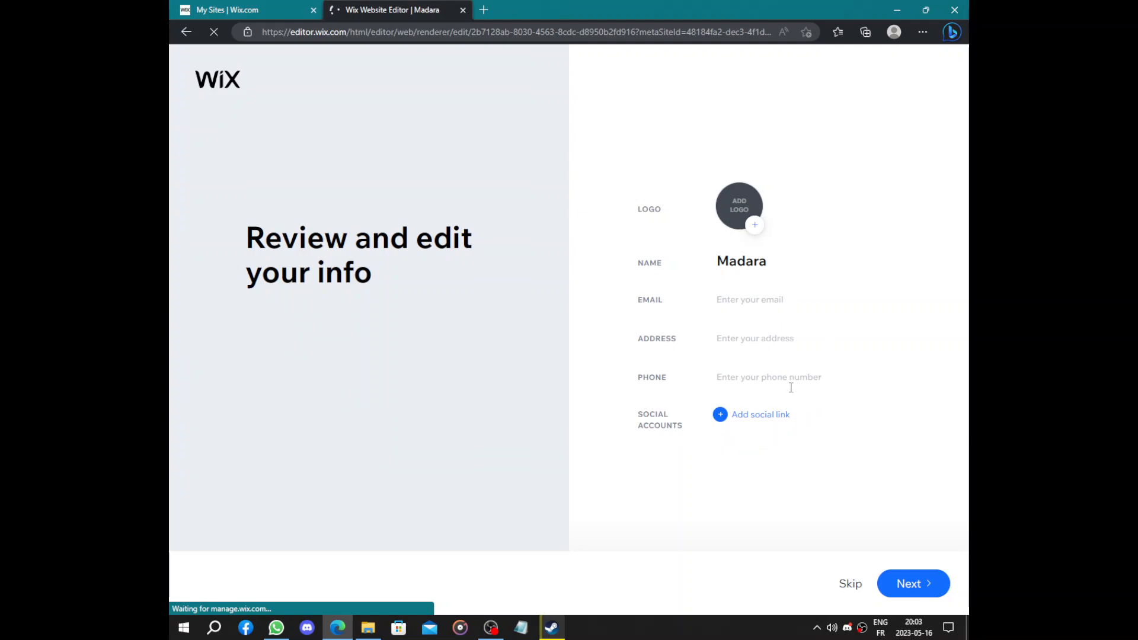
{"action": "left_click", "coordinate": [895, 584]}
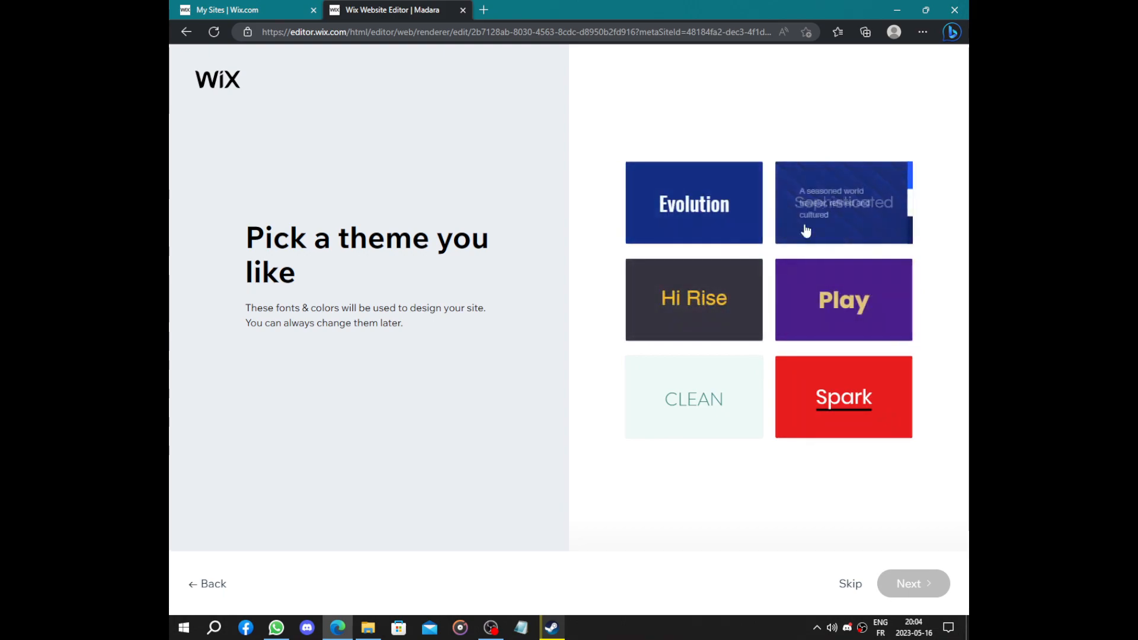
Pick the Evolution theme and the 'We are Madara' homepage design
{"action": "left_click", "coordinate": [718, 229]}
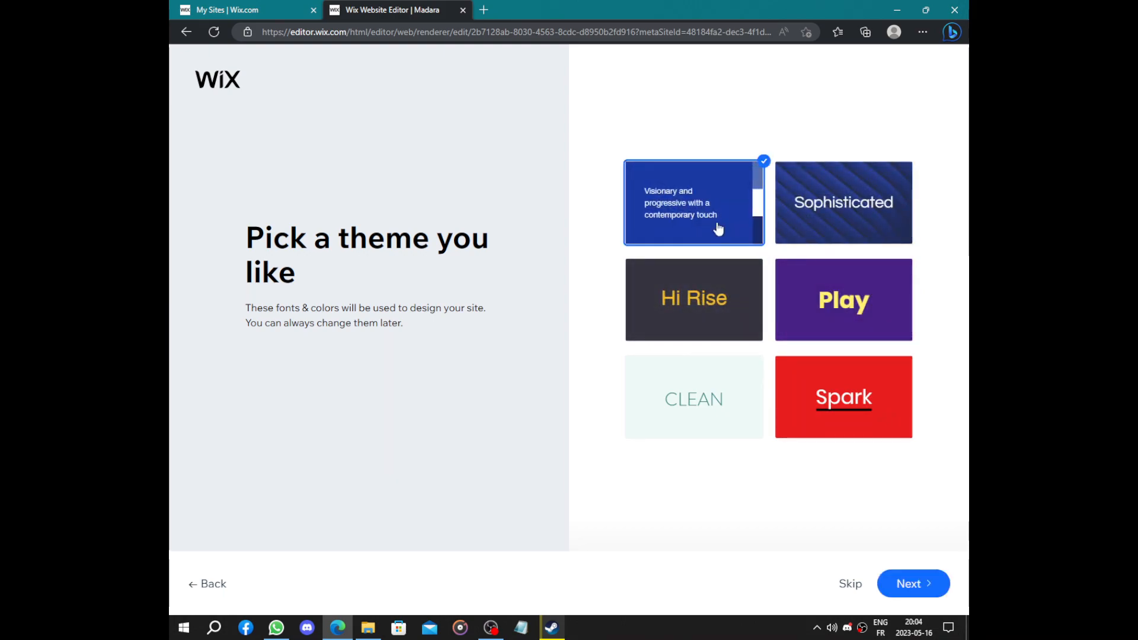
{"action": "left_click", "coordinate": [902, 583]}
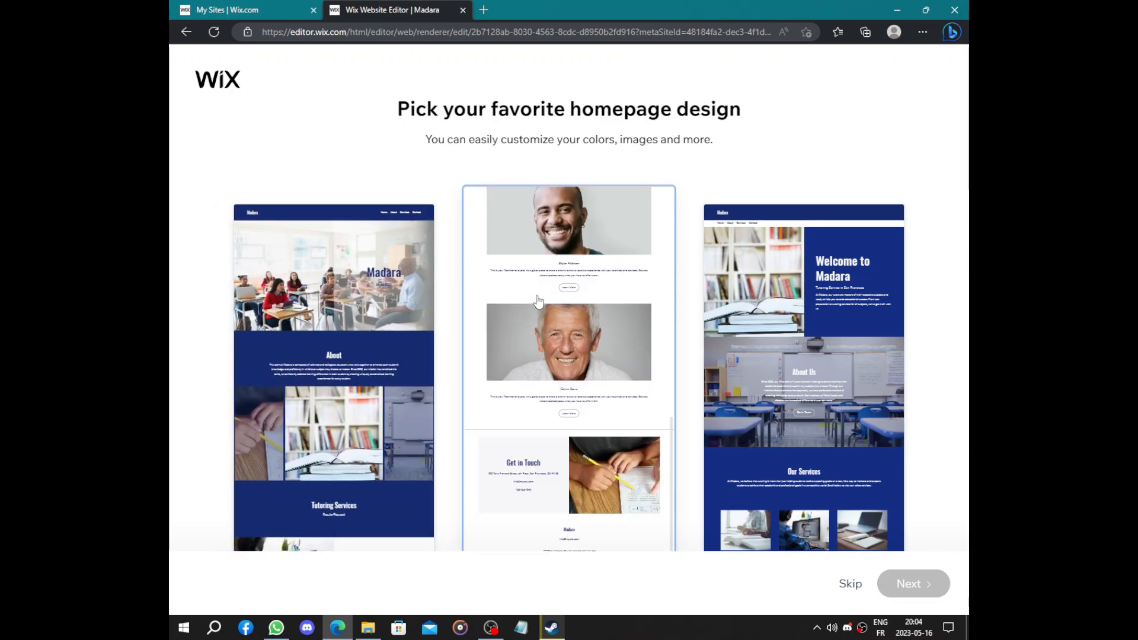
{"action": "scroll", "coordinate": [818, 318], "scroll_direction": "down", "scroll_amount": 5}
{"action": "scroll", "coordinate": [818, 319], "scroll_direction": "up", "scroll_amount": 5}
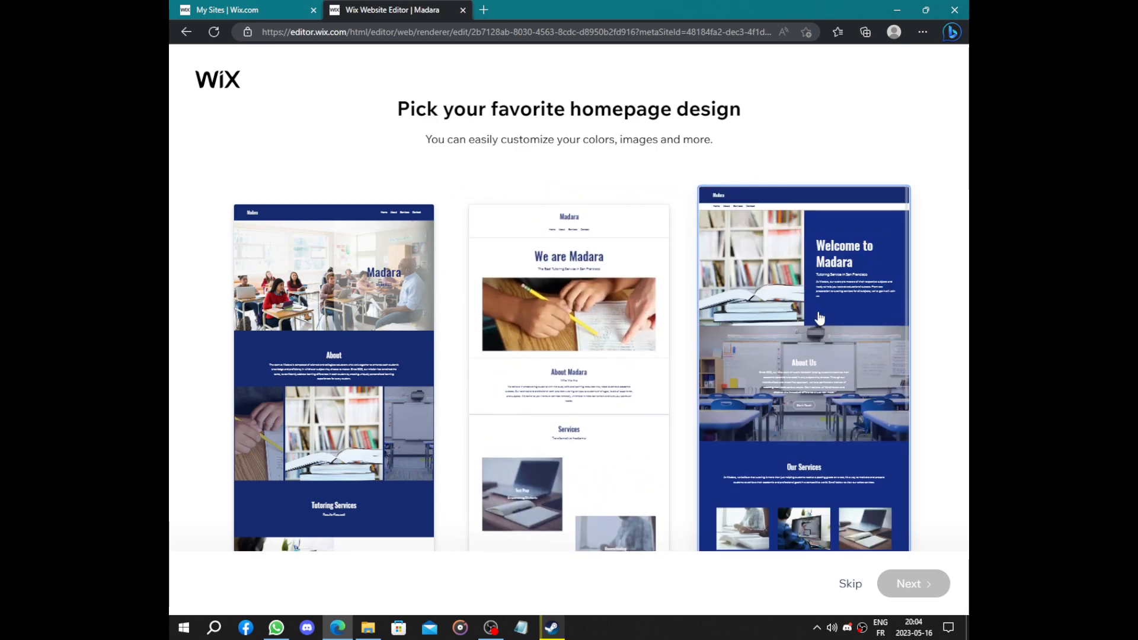
{"action": "left_click", "coordinate": [611, 398]}
{"action": "left_click", "coordinate": [913, 585]}
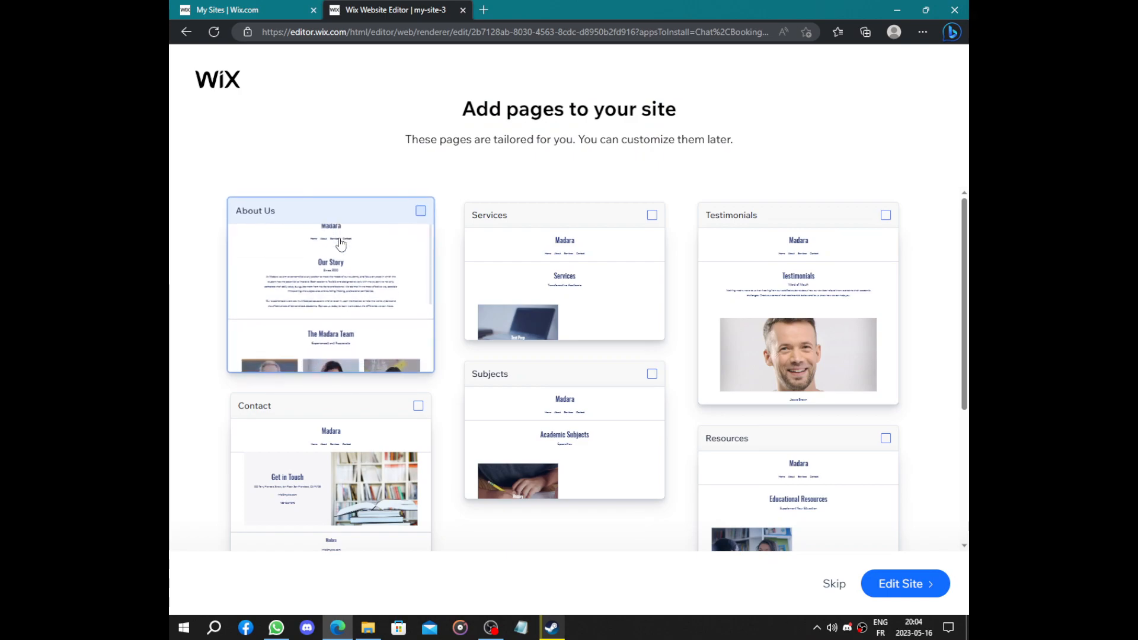
Add About Us, Services and Subjects pages and open the site in the Editor
{"action": "left_click", "coordinate": [360, 280]}
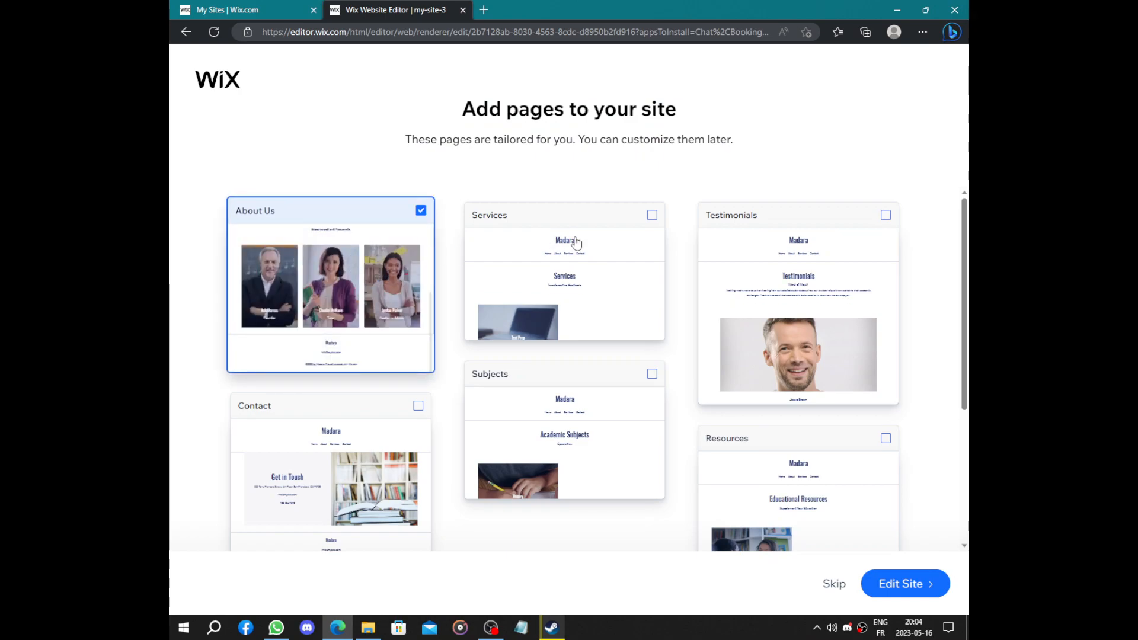
{"action": "left_click", "coordinate": [578, 244]}
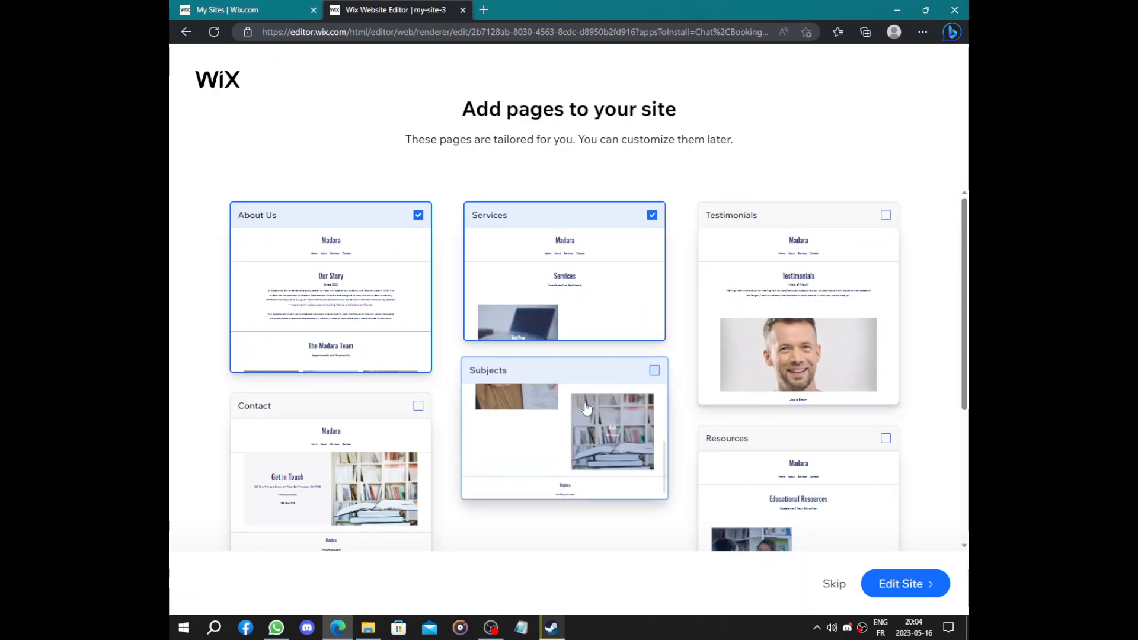
{"action": "left_click", "coordinate": [513, 434]}
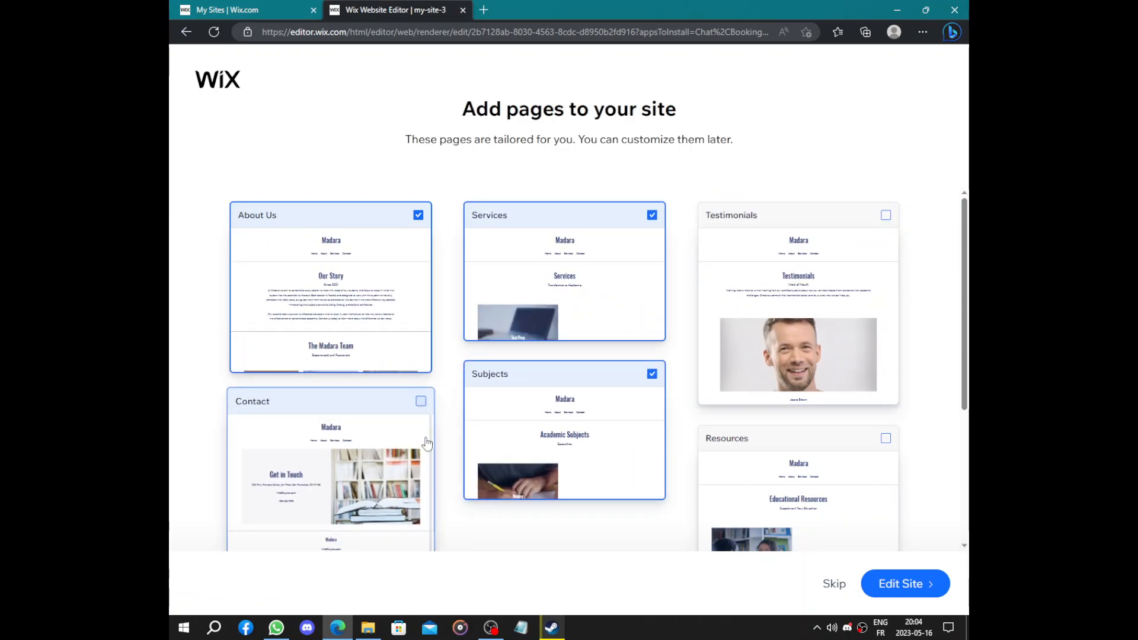
{"action": "left_click", "coordinate": [919, 580]}
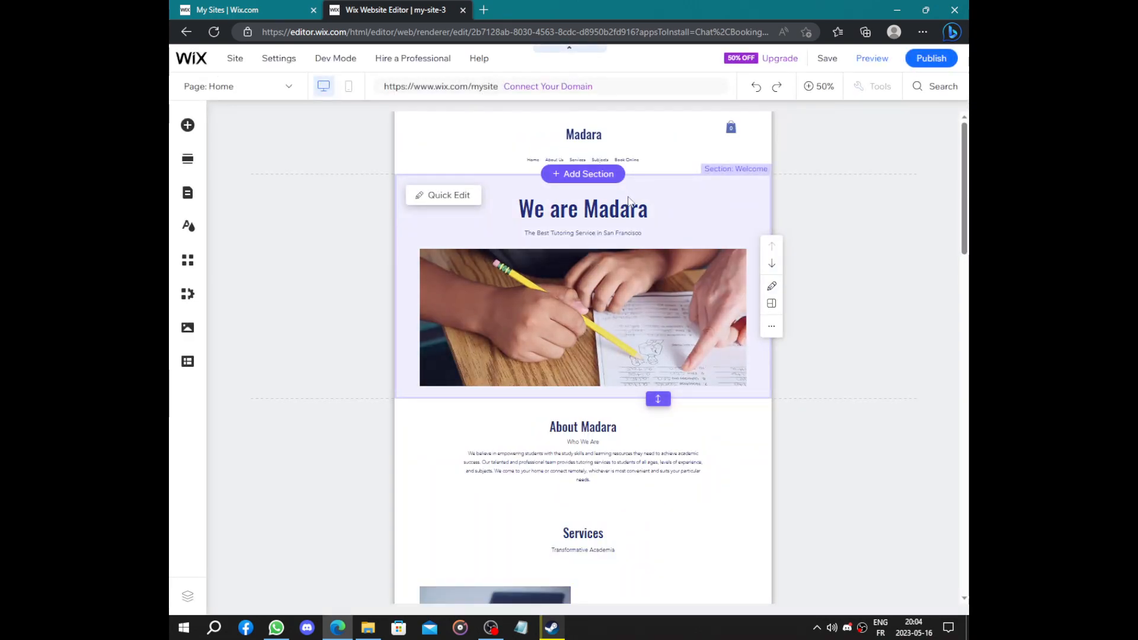
Review the Madara home page in the Editor and publish the site
{"action": "scroll", "coordinate": [680, 232], "scroll_direction": "down", "scroll_amount": 10}
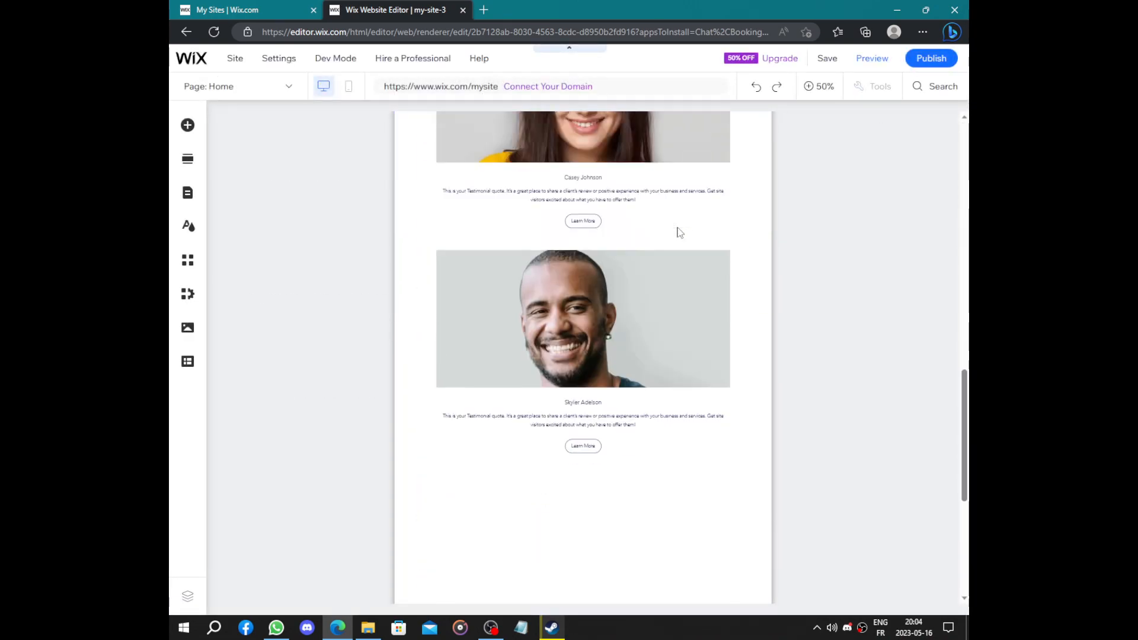
{"action": "scroll", "coordinate": [680, 233], "scroll_direction": "up", "scroll_amount": 3}
{"action": "scroll", "coordinate": [681, 232], "scroll_direction": "down", "scroll_amount": 10}
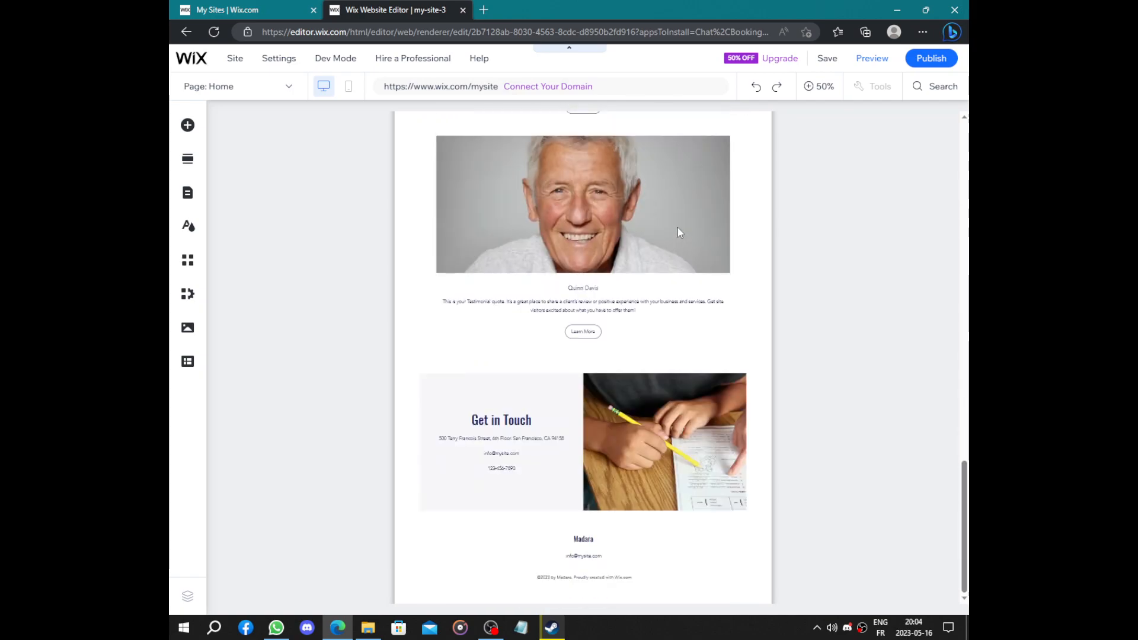
{"action": "scroll", "coordinate": [680, 232], "scroll_direction": "up", "scroll_amount": 4}
{"action": "scroll", "coordinate": [568, 232], "scroll_direction": "up", "scroll_amount": 4}
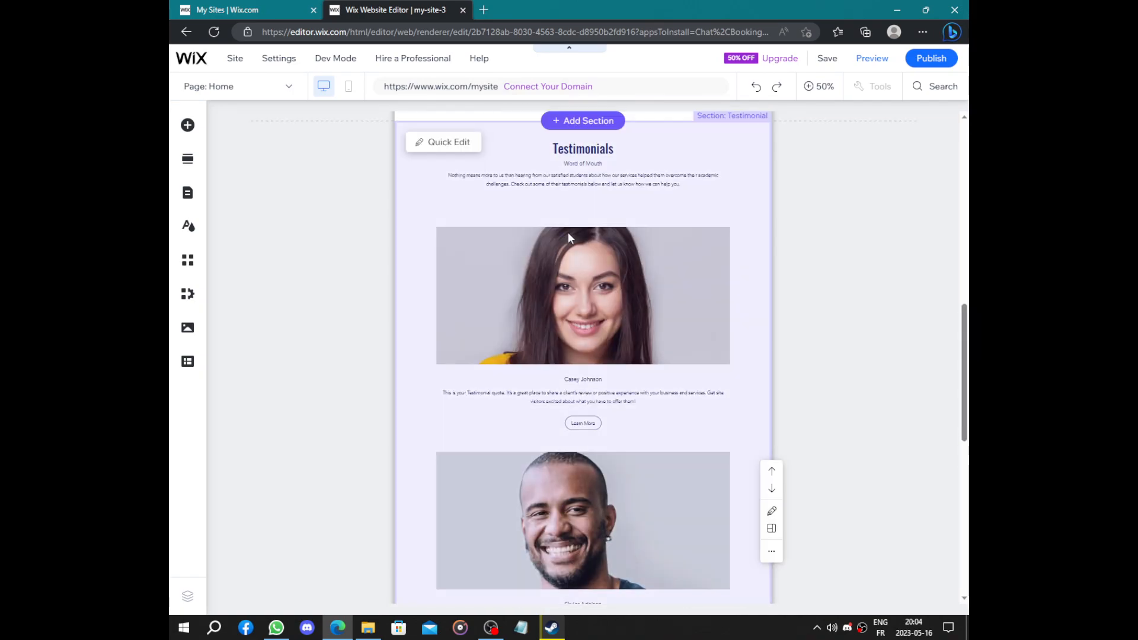
{"action": "scroll", "coordinate": [655, 163], "scroll_direction": "up", "scroll_amount": 8}
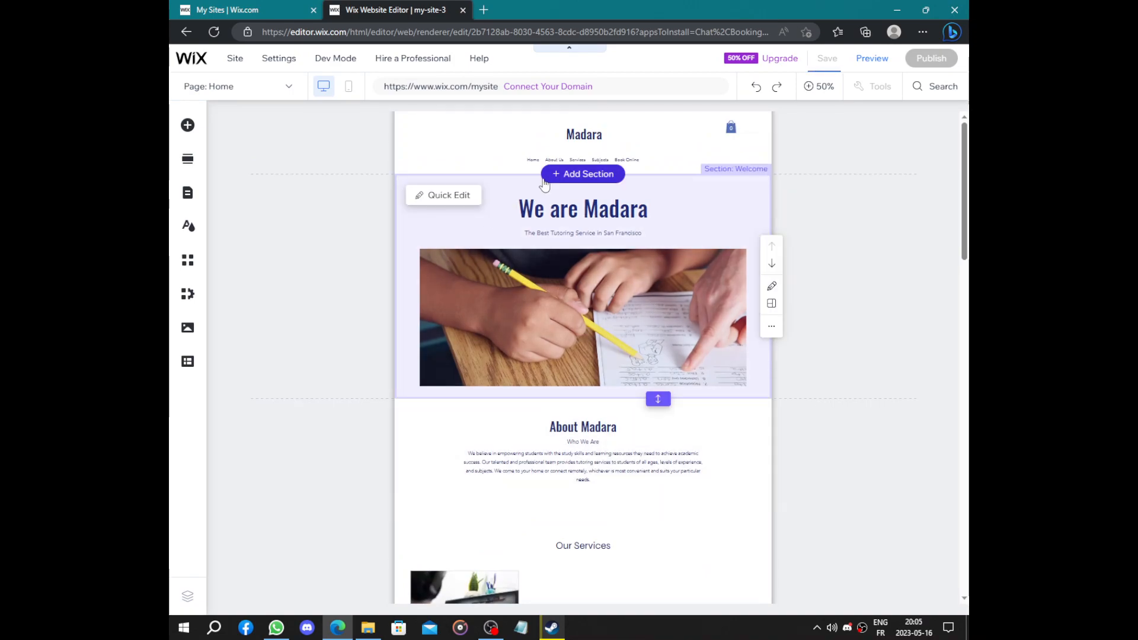
{"action": "scroll", "coordinate": [545, 178], "scroll_direction": "down", "scroll_amount": 15}
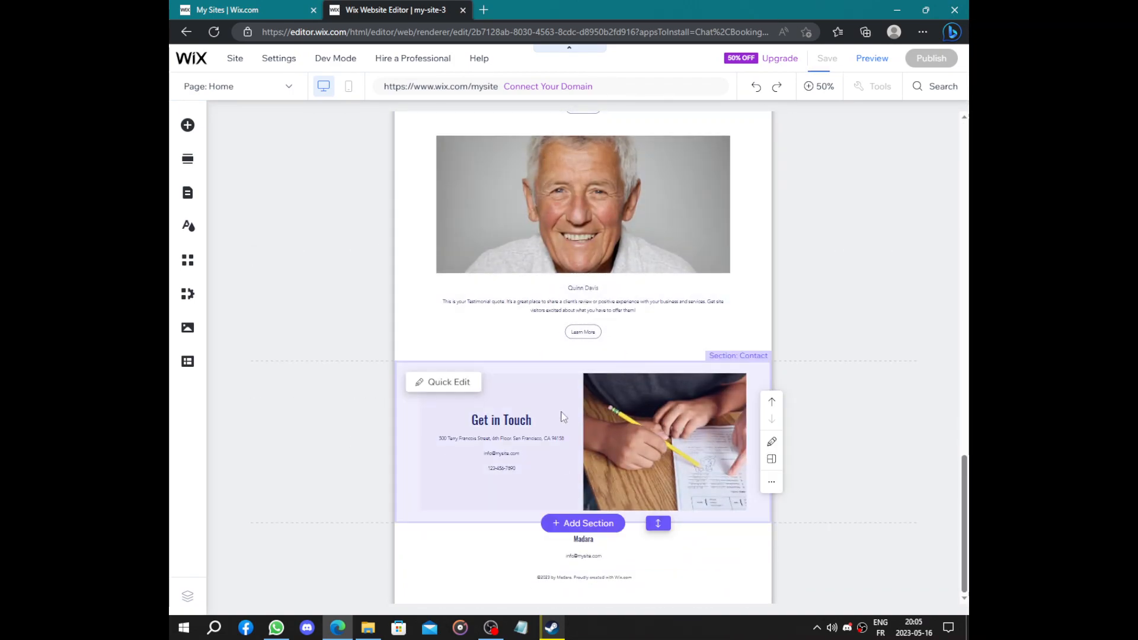
{"action": "scroll", "coordinate": [682, 349], "scroll_direction": "up", "scroll_amount": 15}
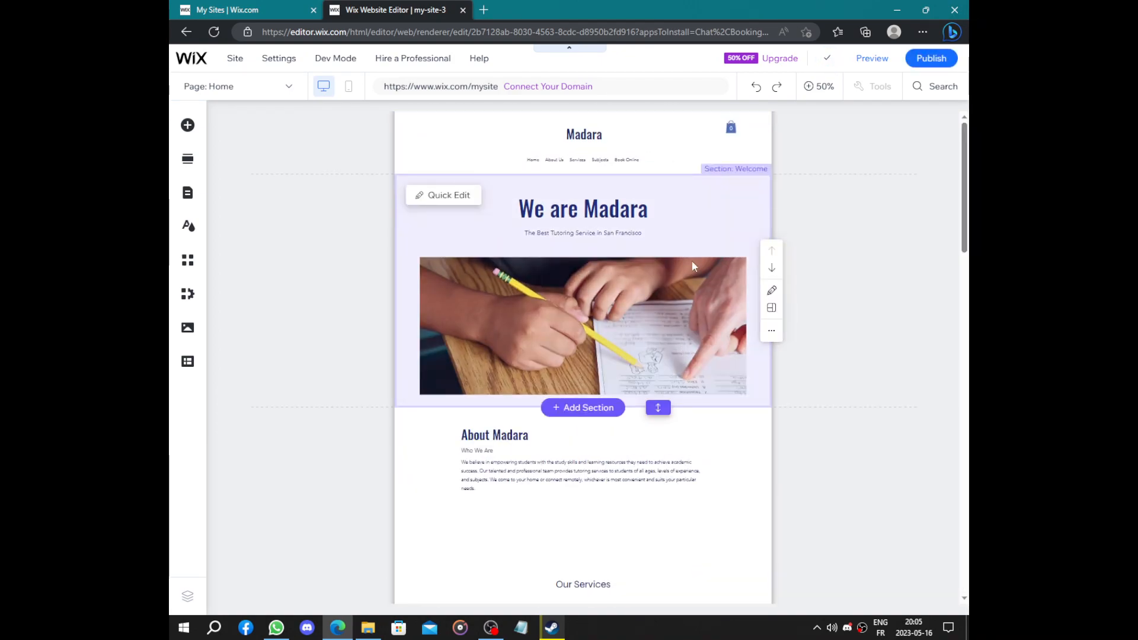
{"action": "left_click", "coordinate": [950, 59]}
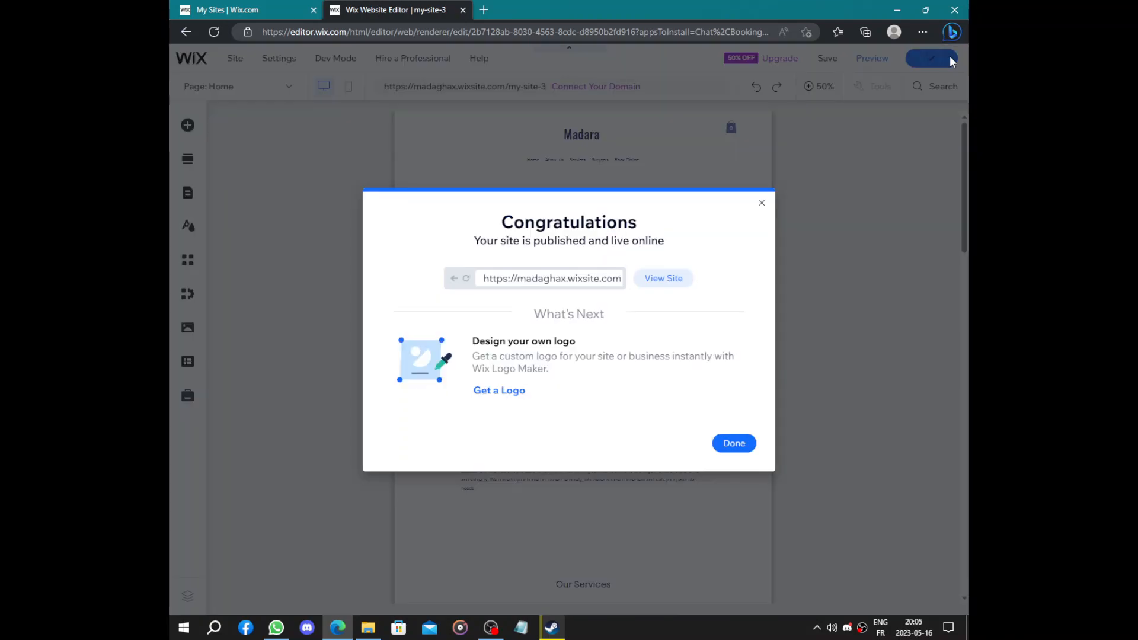
View the live Madara site in a new tab and scroll through it
{"action": "left_click", "coordinate": [662, 280]}
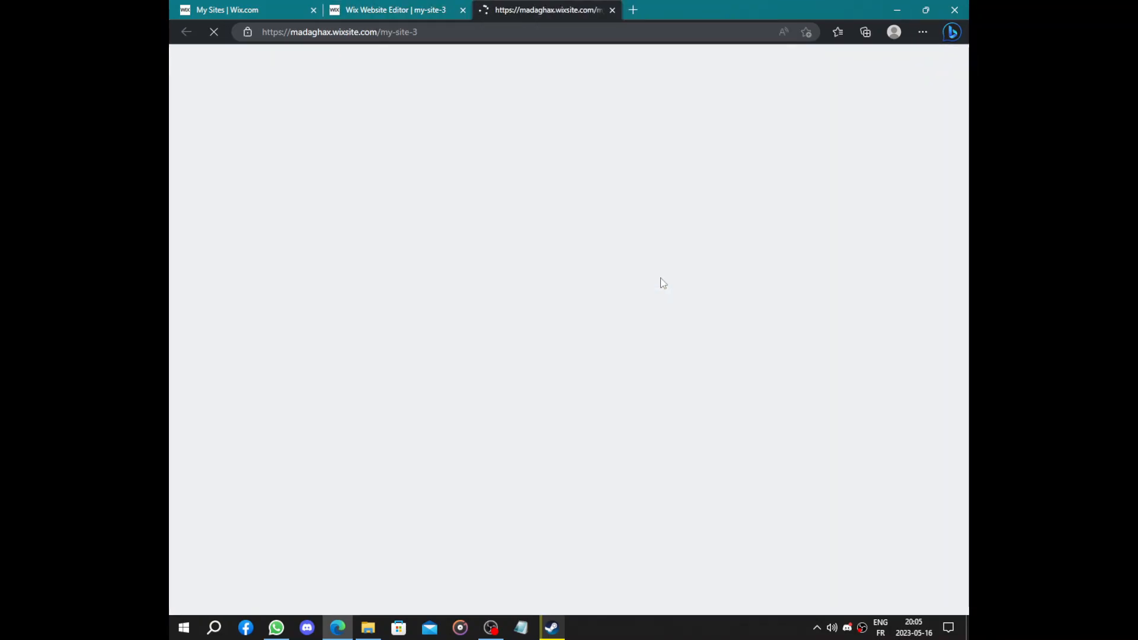
{"action": "scroll", "coordinate": [662, 283], "scroll_direction": "down", "scroll_amount": 10}
{"action": "scroll", "coordinate": [663, 282], "scroll_direction": "down", "scroll_amount": 3}
{"action": "scroll", "coordinate": [662, 283], "scroll_direction": "up", "scroll_amount": 3}
{"action": "scroll", "coordinate": [662, 283], "scroll_direction": "down", "scroll_amount": 3}
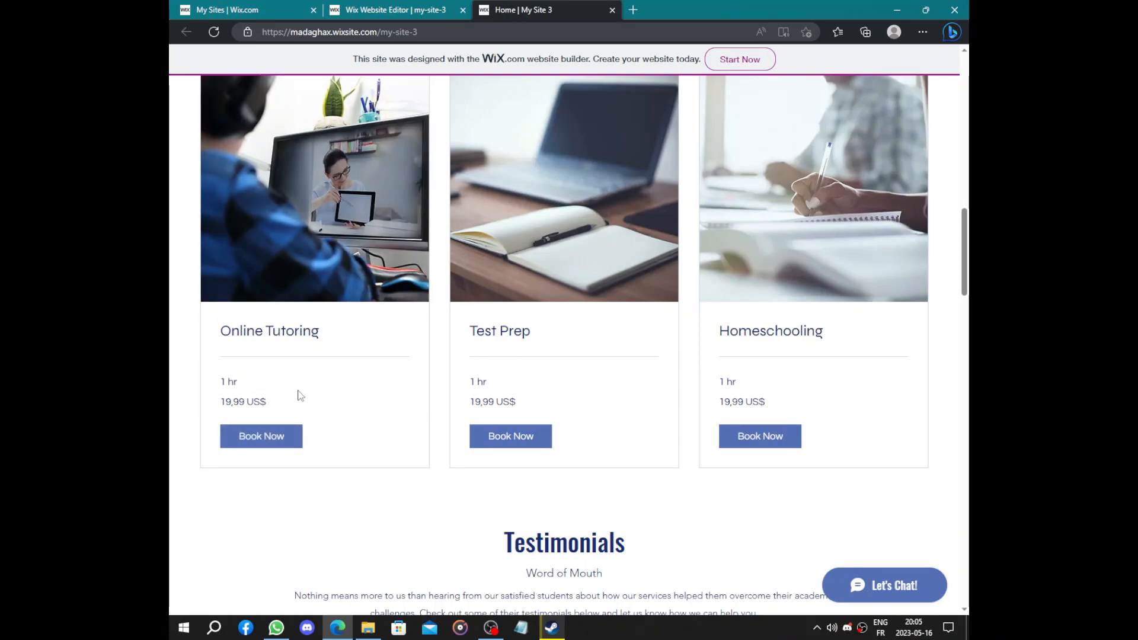
Try booking Online Tutoring, dismiss the unavailable notice, and keep browsing the live site
{"action": "left_click", "coordinate": [278, 443]}
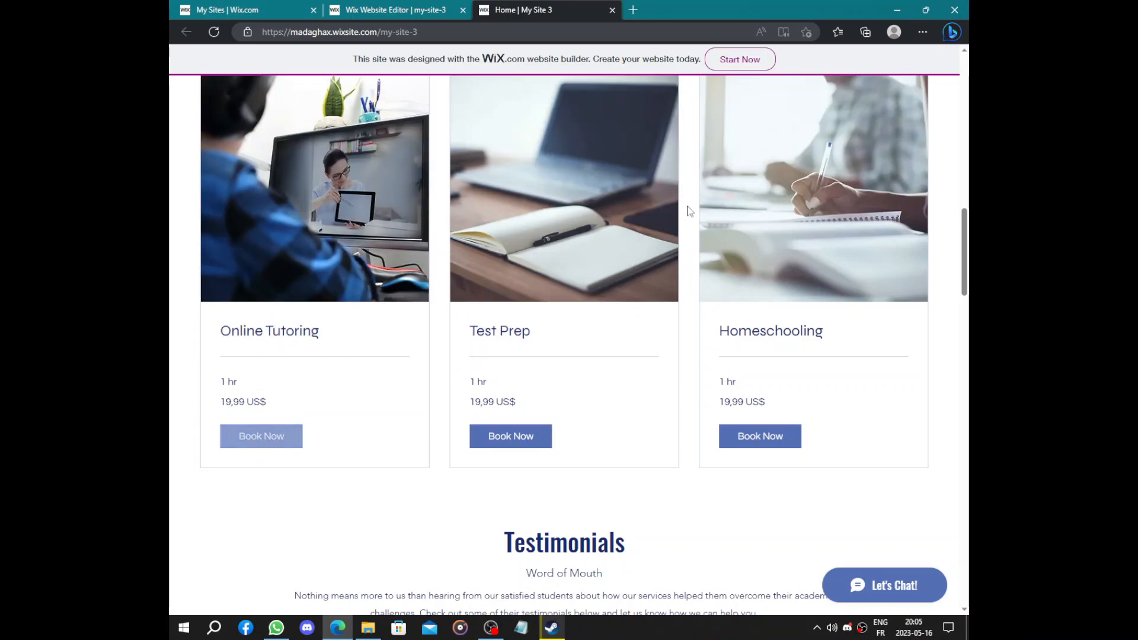
{"action": "scroll", "coordinate": [686, 206], "scroll_direction": "down", "scroll_amount": 14}
{"action": "left_click", "coordinate": [584, 356]}
{"action": "scroll", "coordinate": [643, 245], "scroll_direction": "down", "scroll_amount": 7}
{"action": "scroll", "coordinate": [643, 245], "scroll_direction": "up", "scroll_amount": 5}
{"action": "scroll", "coordinate": [643, 245], "scroll_direction": "down", "scroll_amount": 7}
{"action": "scroll", "coordinate": [643, 245], "scroll_direction": "up", "scroll_amount": 5}
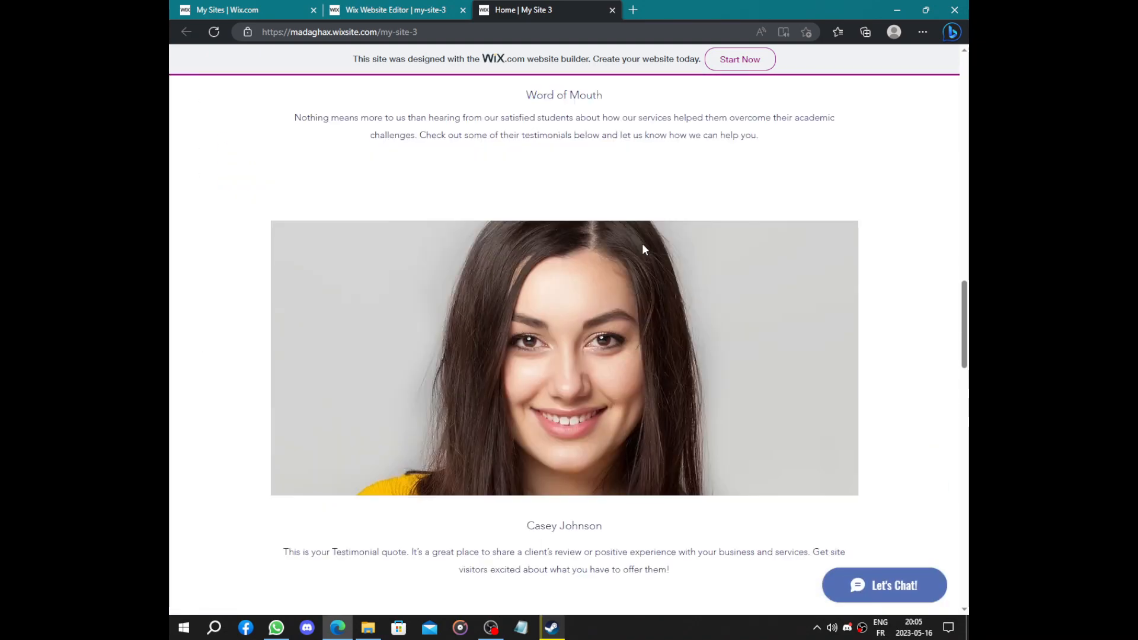
{"action": "scroll", "coordinate": [614, 185], "scroll_direction": "down", "scroll_amount": 20}
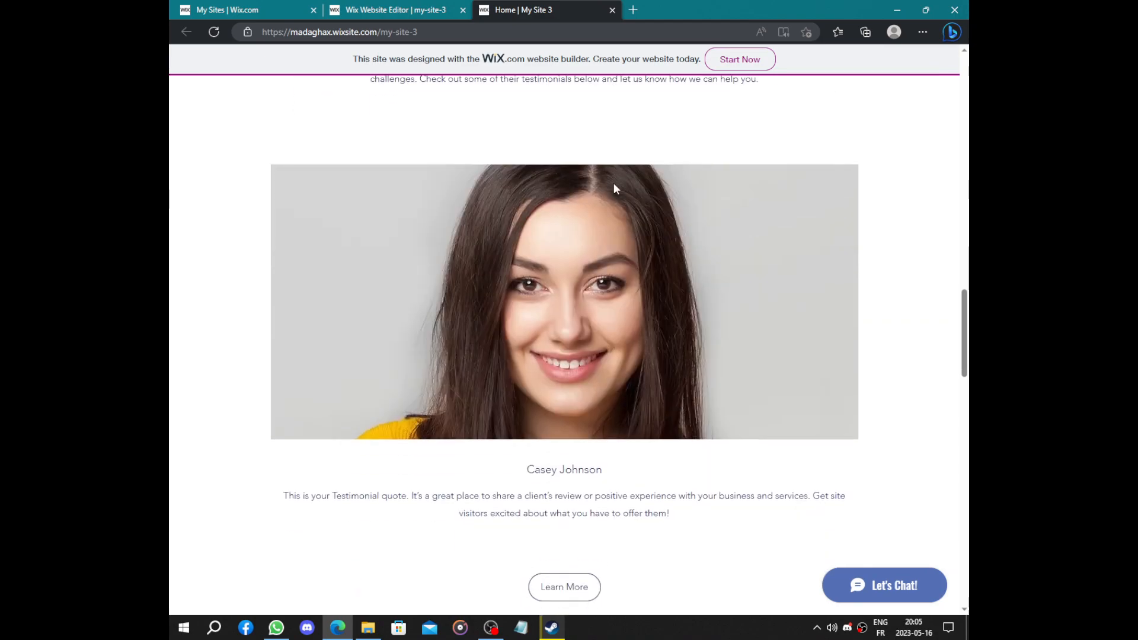
{"action": "scroll", "coordinate": [615, 187], "scroll_direction": "up", "scroll_amount": 20}
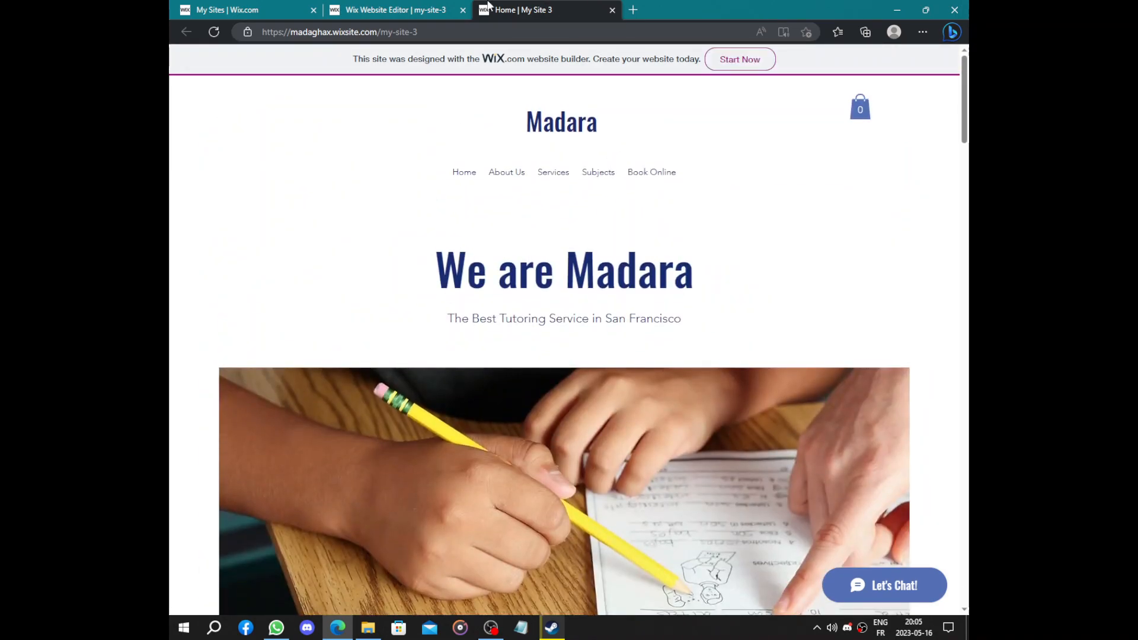
Back in the editor, dismiss the published and mobile dialogs and open the dashboard in a new tab
{"action": "left_click", "coordinate": [469, 6]}
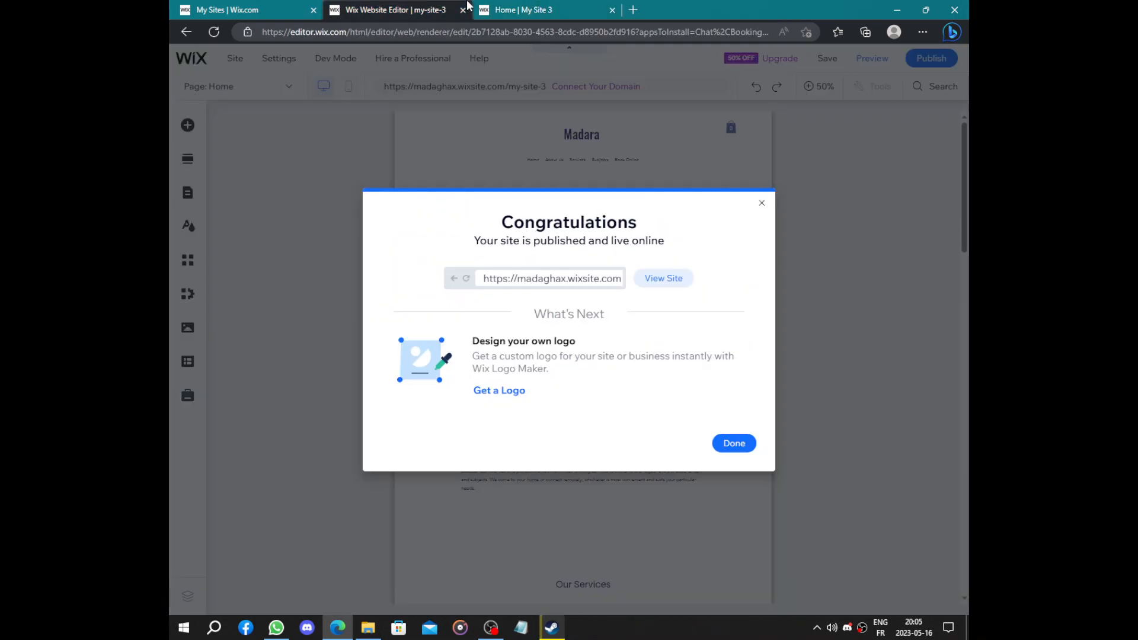
{"action": "left_click", "coordinate": [734, 443]}
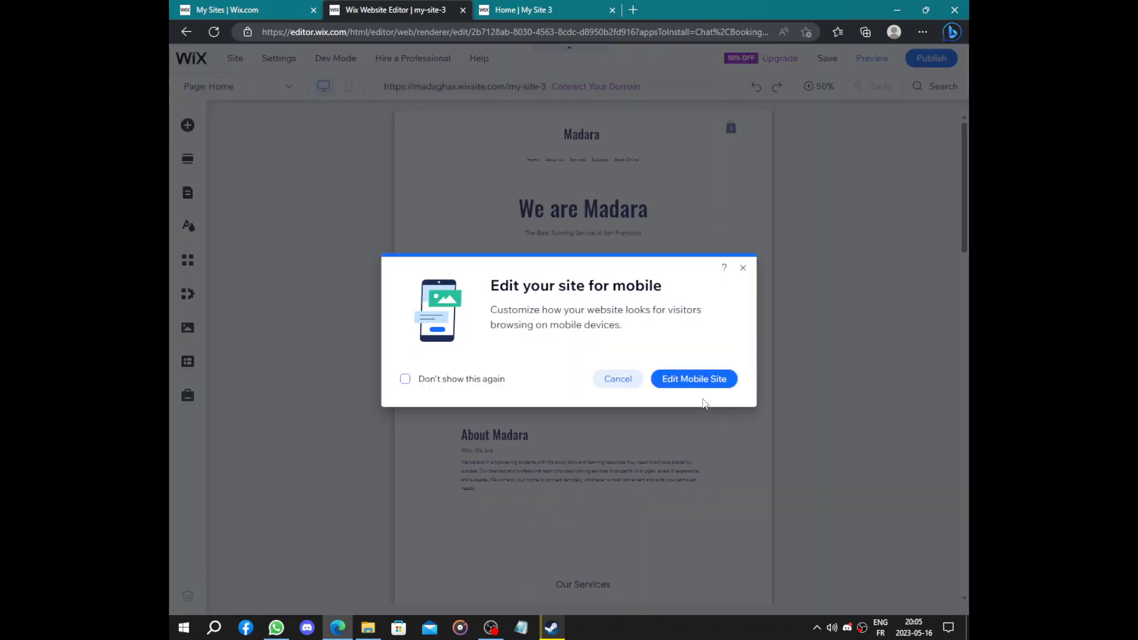
{"action": "left_click", "coordinate": [618, 379]}
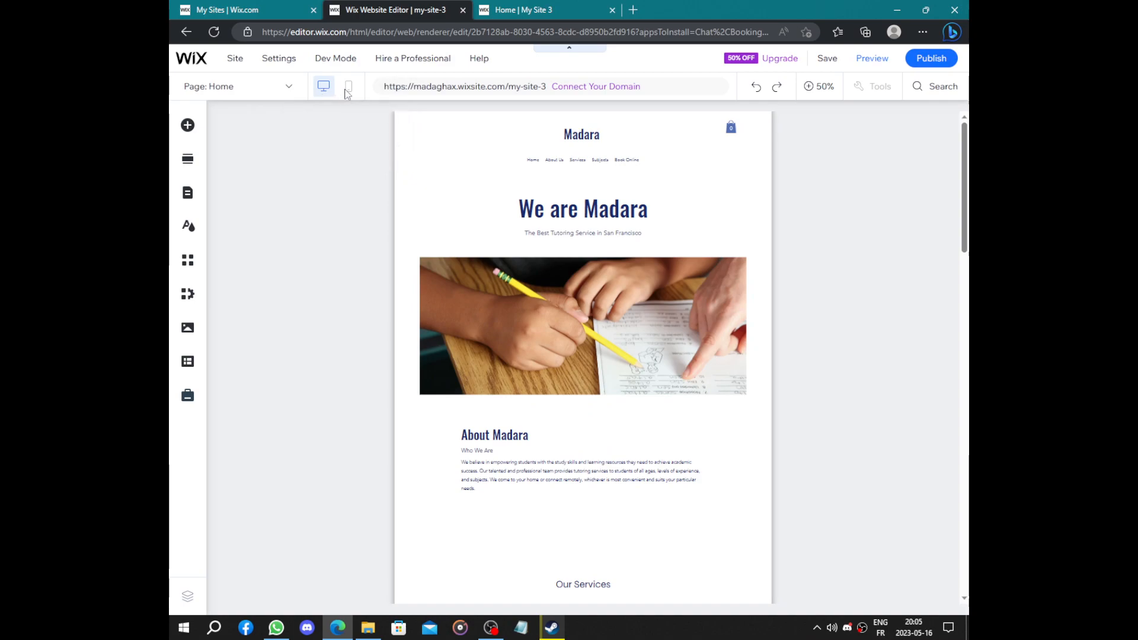
{"action": "mouse_move", "coordinate": [201, 65]}
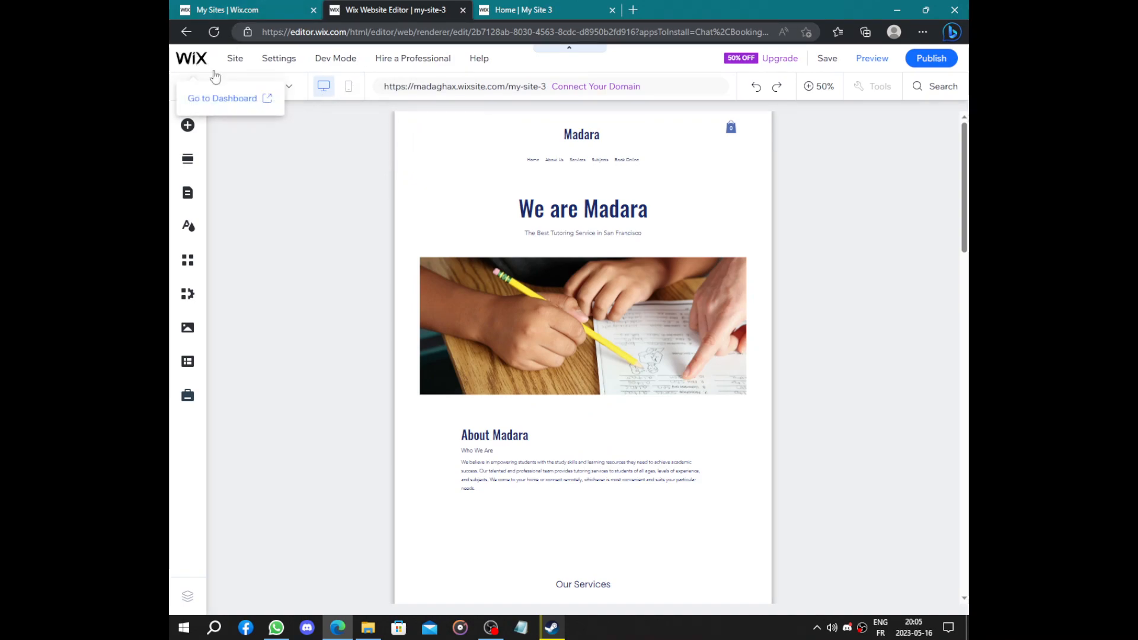
{"action": "left_click", "coordinate": [223, 99]}
{"action": "left_click", "coordinate": [430, 7]}
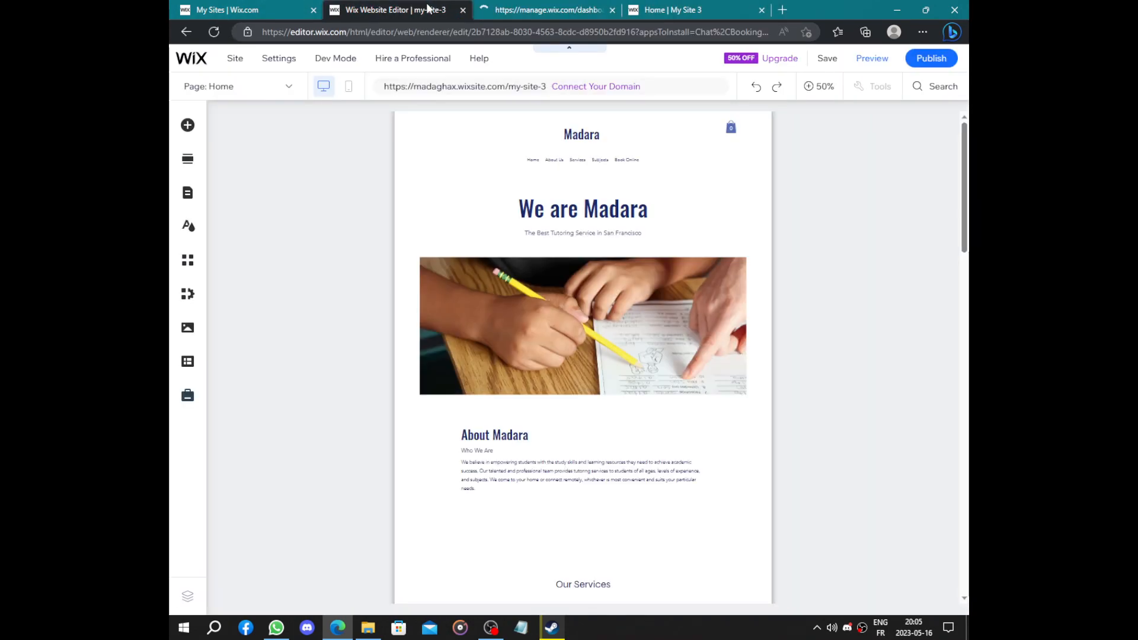
{"action": "left_click", "coordinate": [501, 7]}
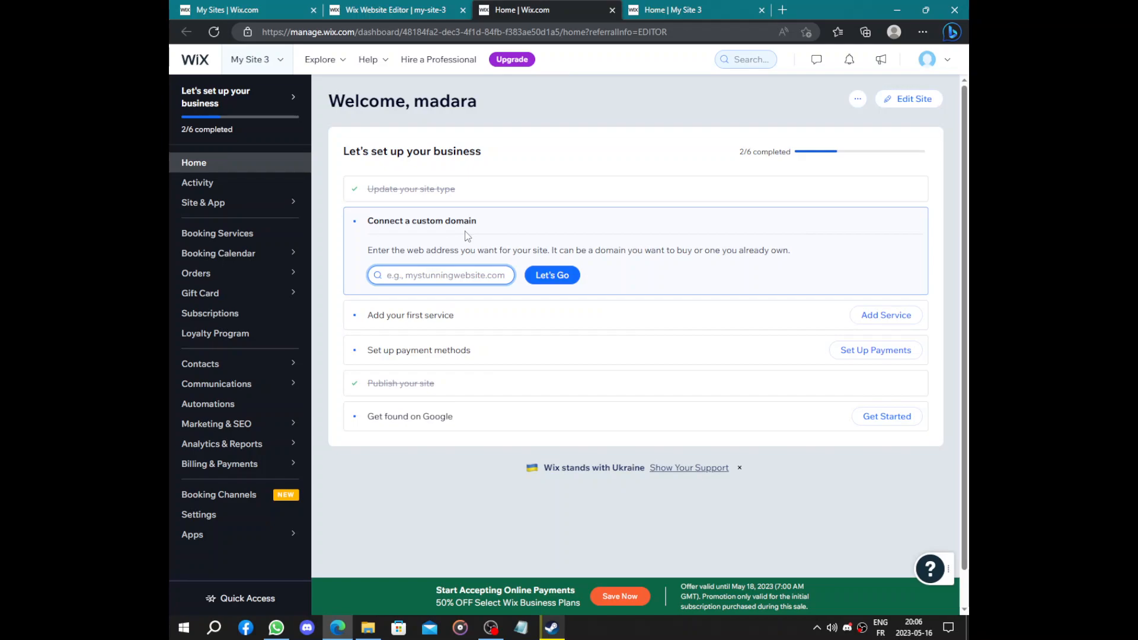
{"action": "left_click", "coordinate": [895, 314]}
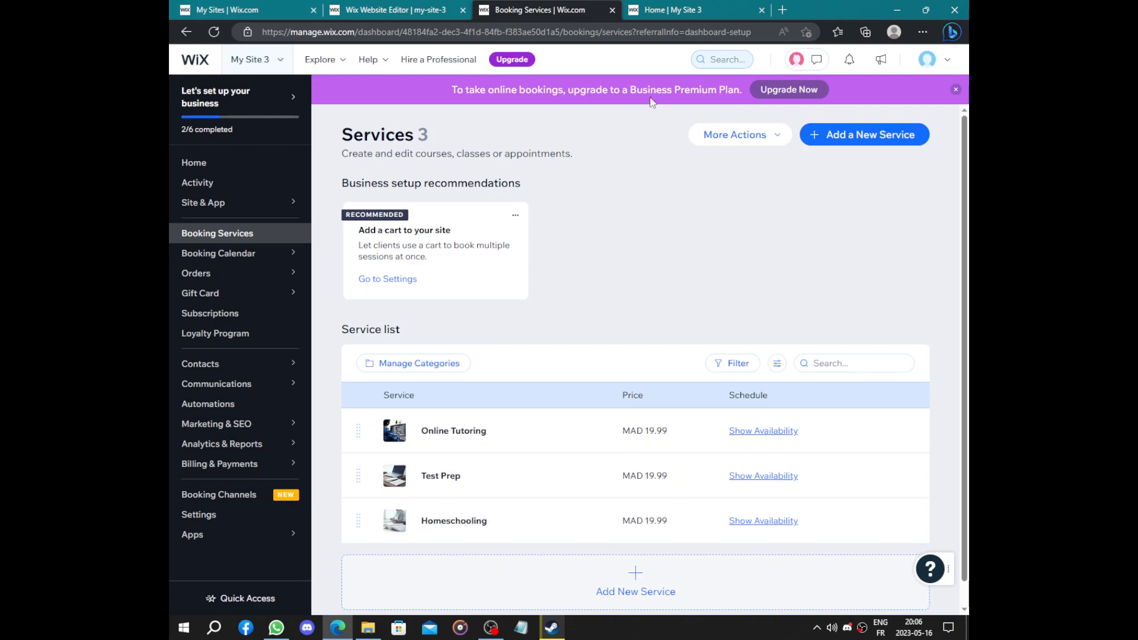
{"action": "scroll", "coordinate": [645, 237], "scroll_direction": "down", "scroll_amount": 1}
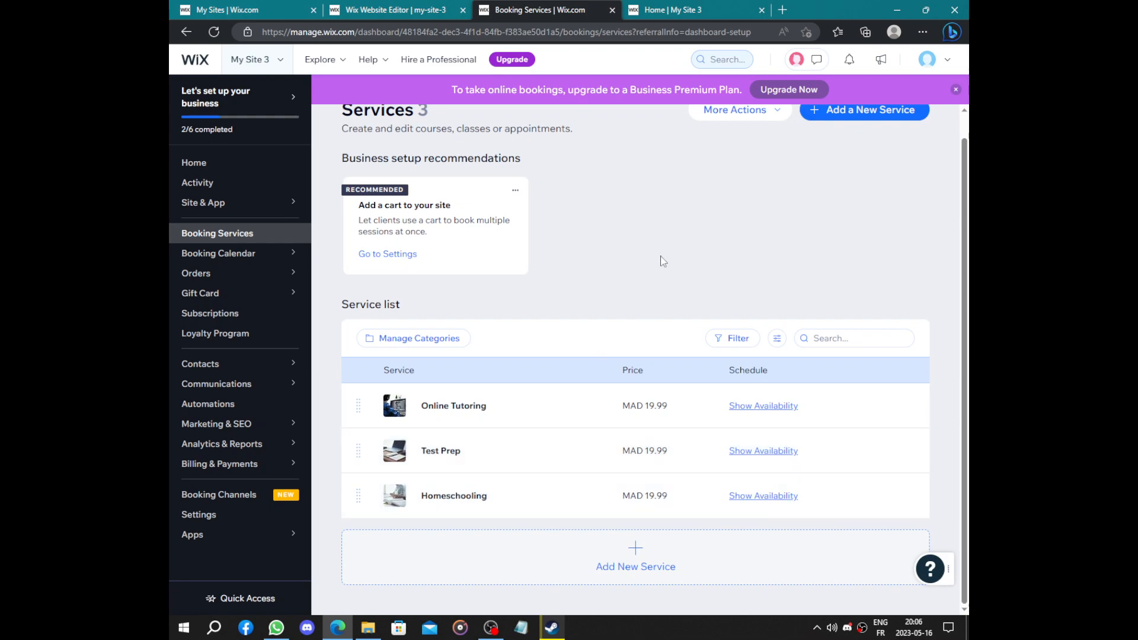
{"action": "scroll", "coordinate": [655, 272], "scroll_direction": "up", "scroll_amount": 1}
{"action": "left_click", "coordinate": [219, 170]}
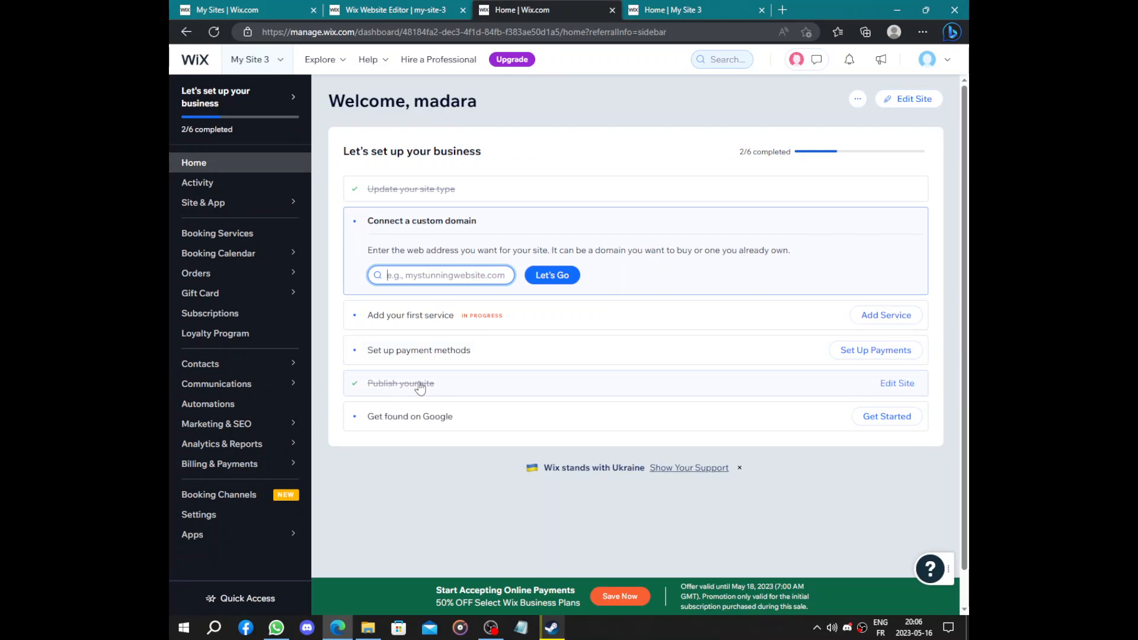
{"action": "left_click", "coordinate": [673, 9]}
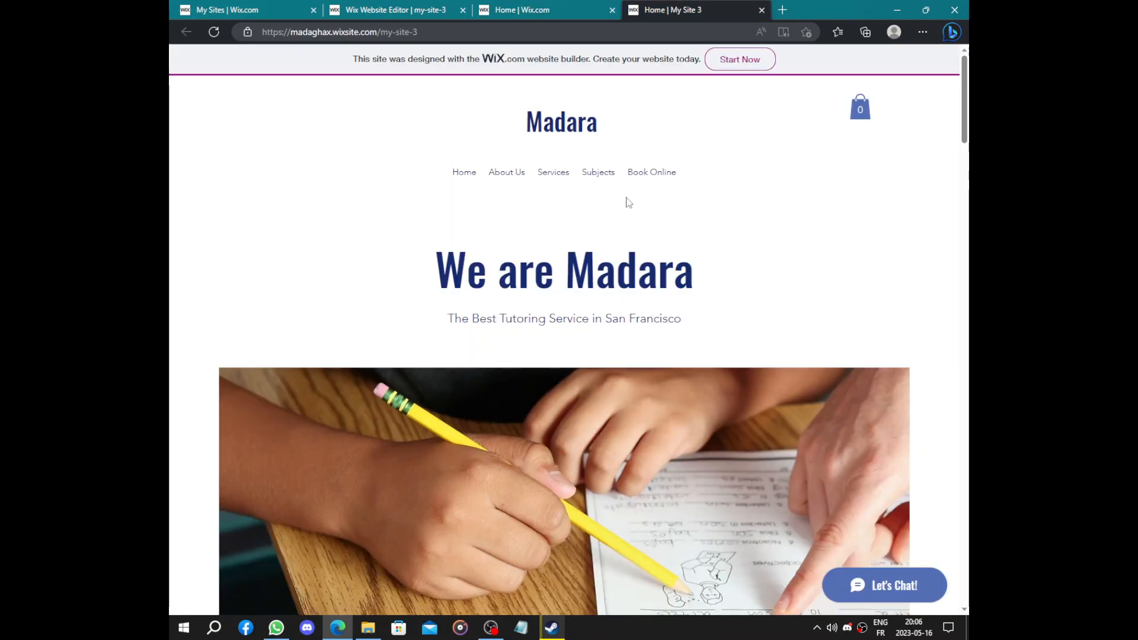
{"action": "left_click", "coordinate": [544, 8]}
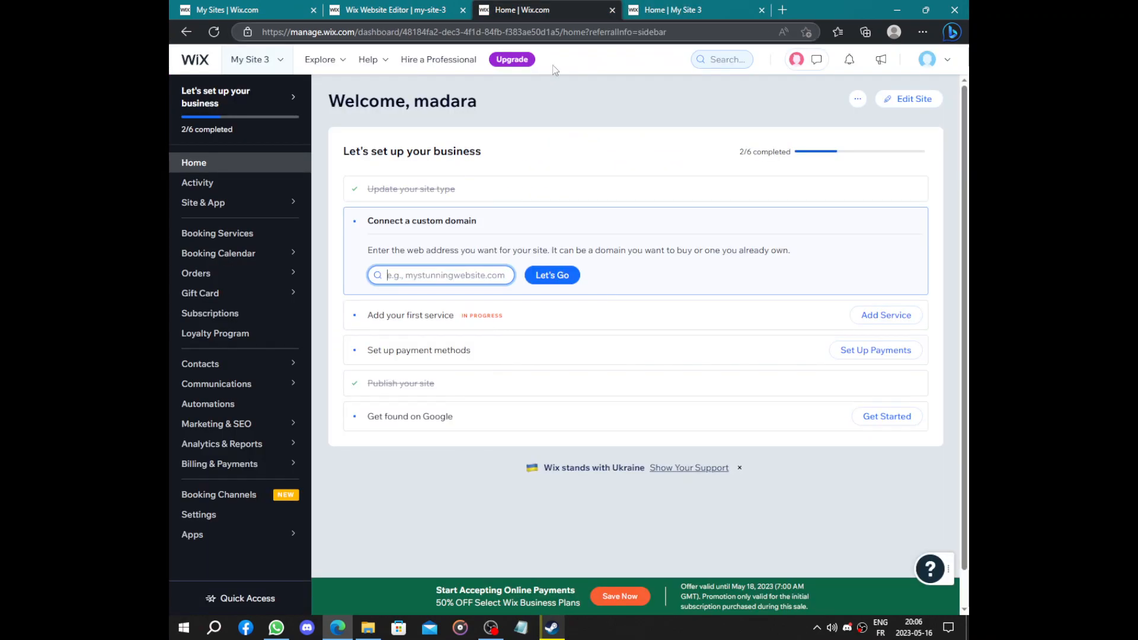
Start the Get found on Google SEO setup and enter Madara as the brand name
{"action": "left_click", "coordinate": [523, 428]}
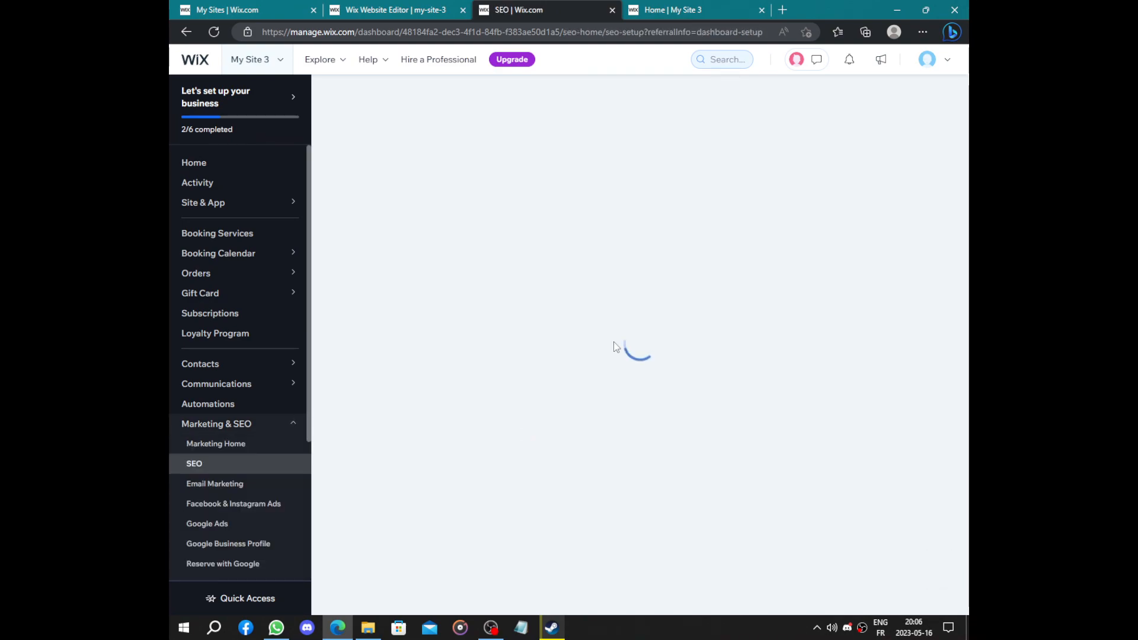
{"action": "left_click_drag", "start_coordinate": [509, 337], "coordinate": [796, 342]}
{"action": "left_click", "coordinate": [797, 342]}
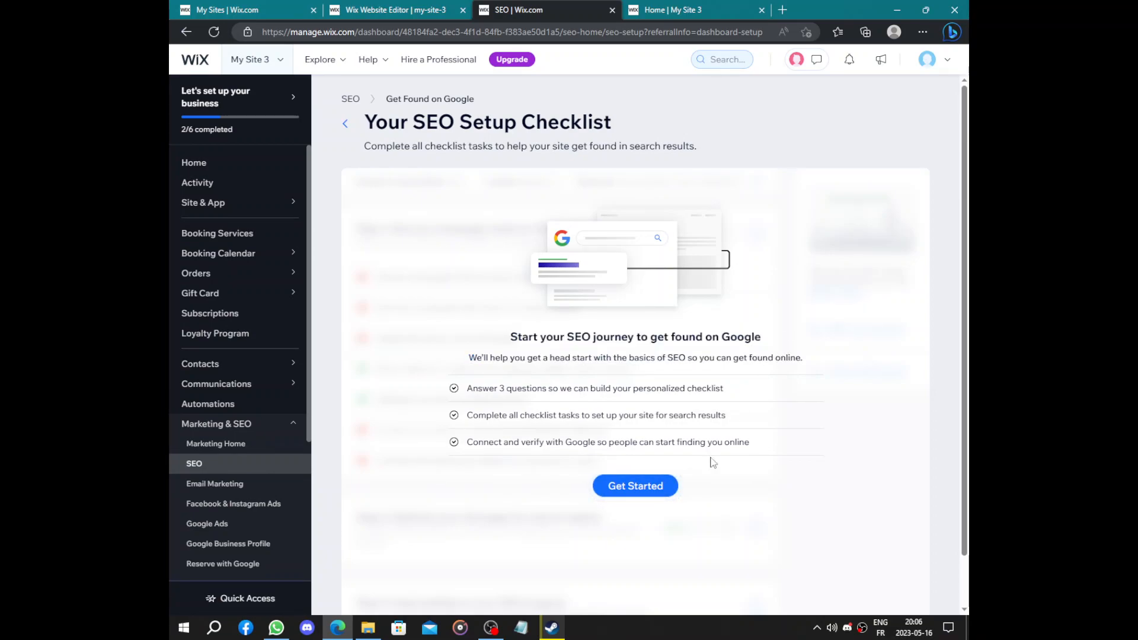
{"action": "left_click", "coordinate": [635, 487]}
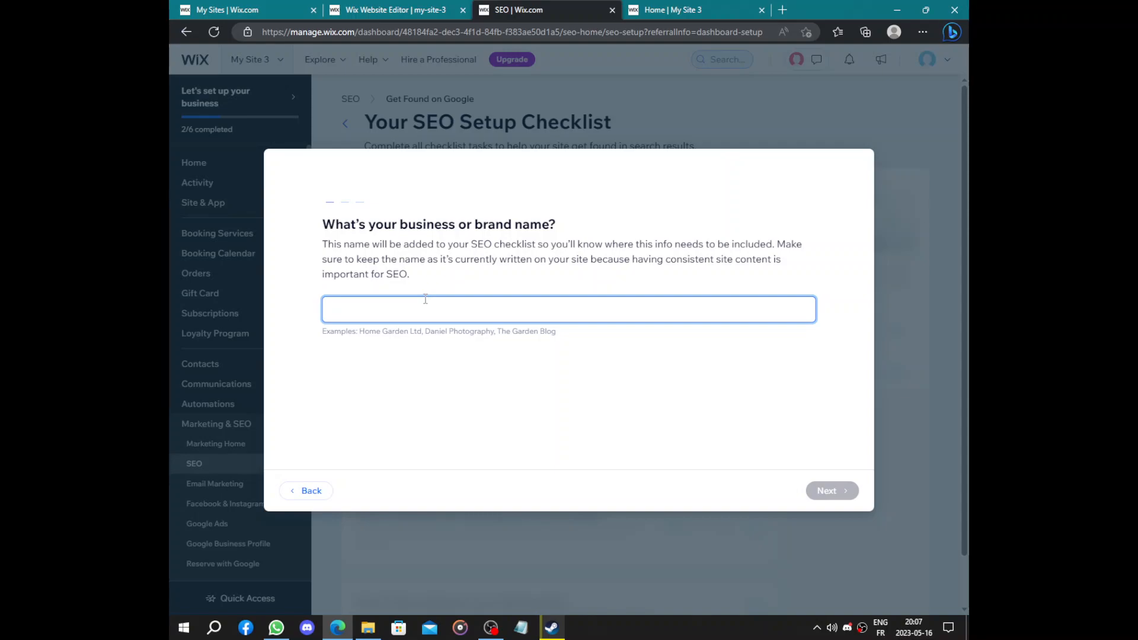
{"action": "type", "text": "Madara"}
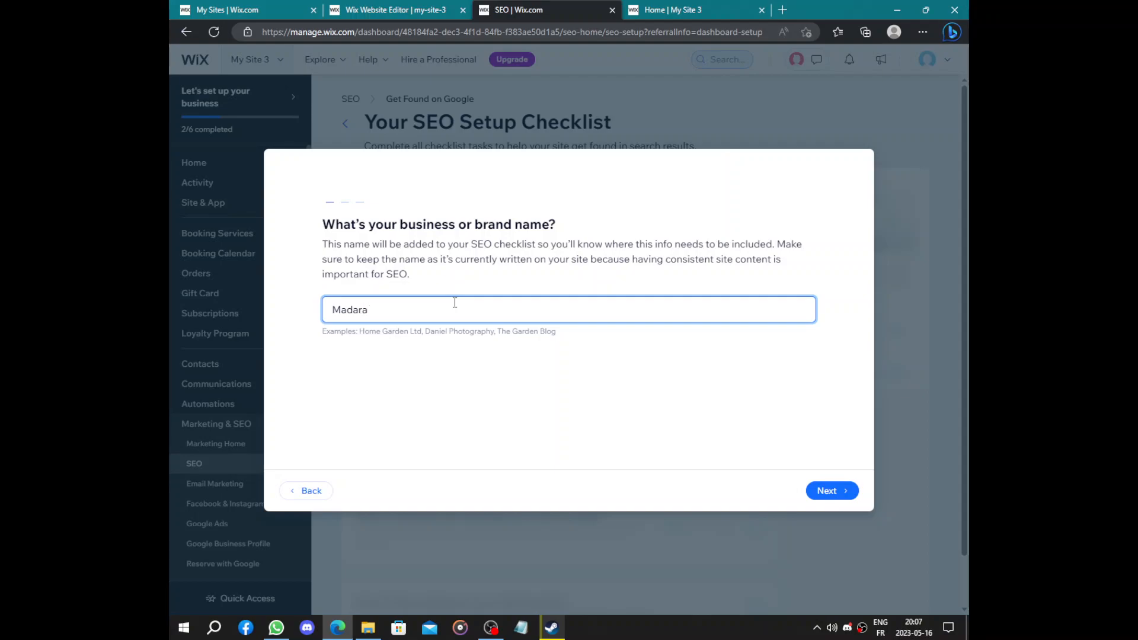
{"action": "left_click", "coordinate": [824, 491]}
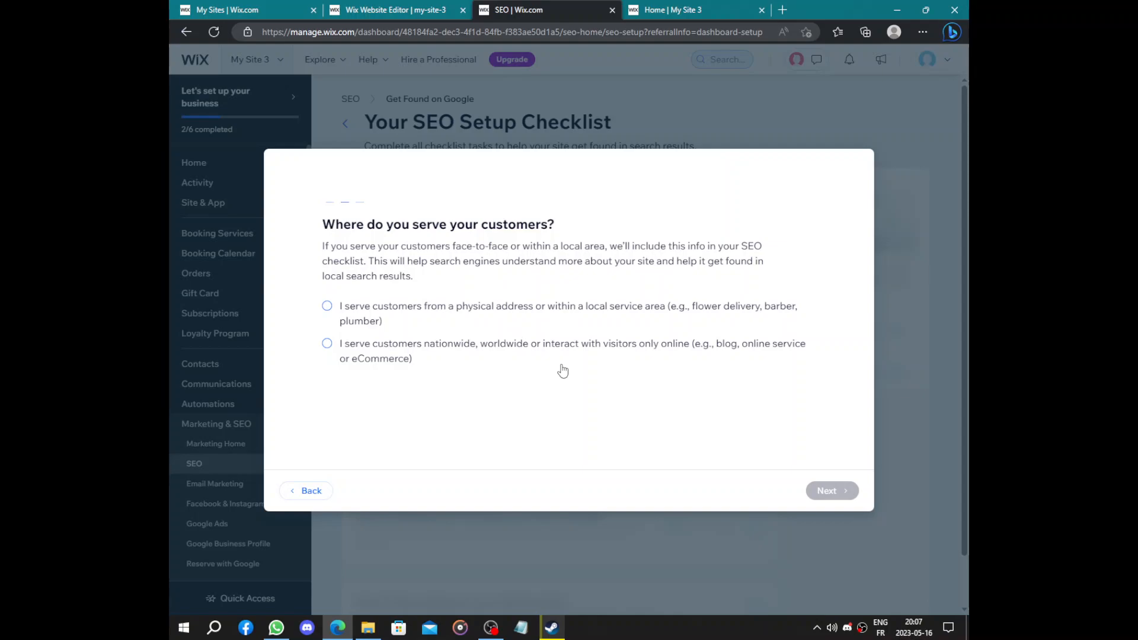
Choose nationwide customers and add keywords tutoring, school and tutoring services
{"action": "left_click", "coordinate": [428, 348]}
{"action": "left_click", "coordinate": [845, 493]}
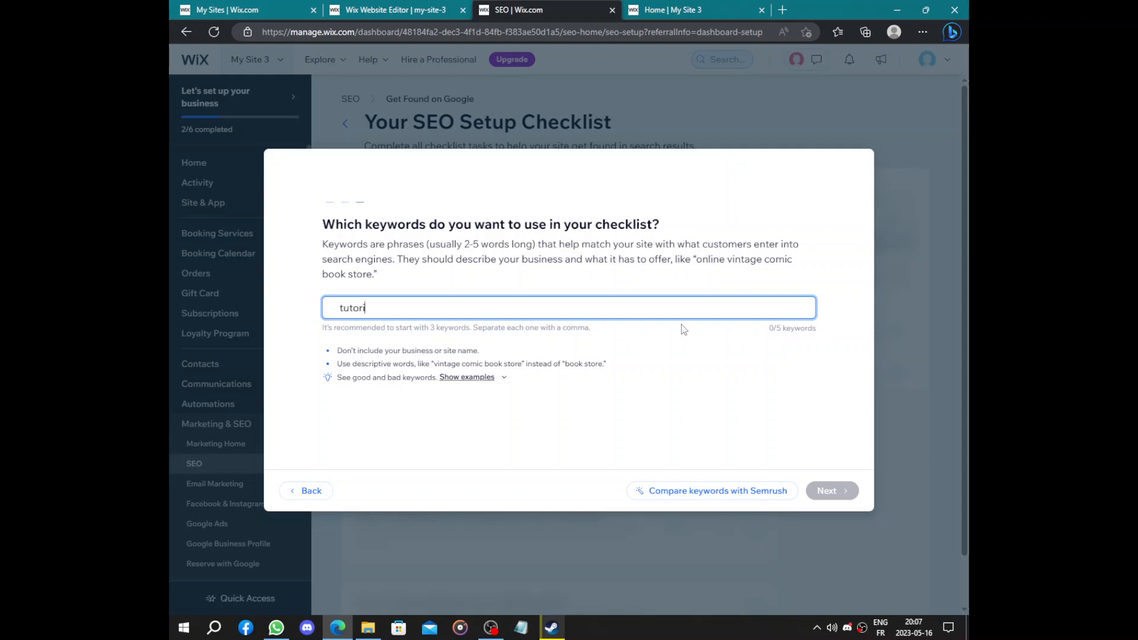
{"action": "type", "text": "tutoring"}
{"action": "key", "text": "Return"}
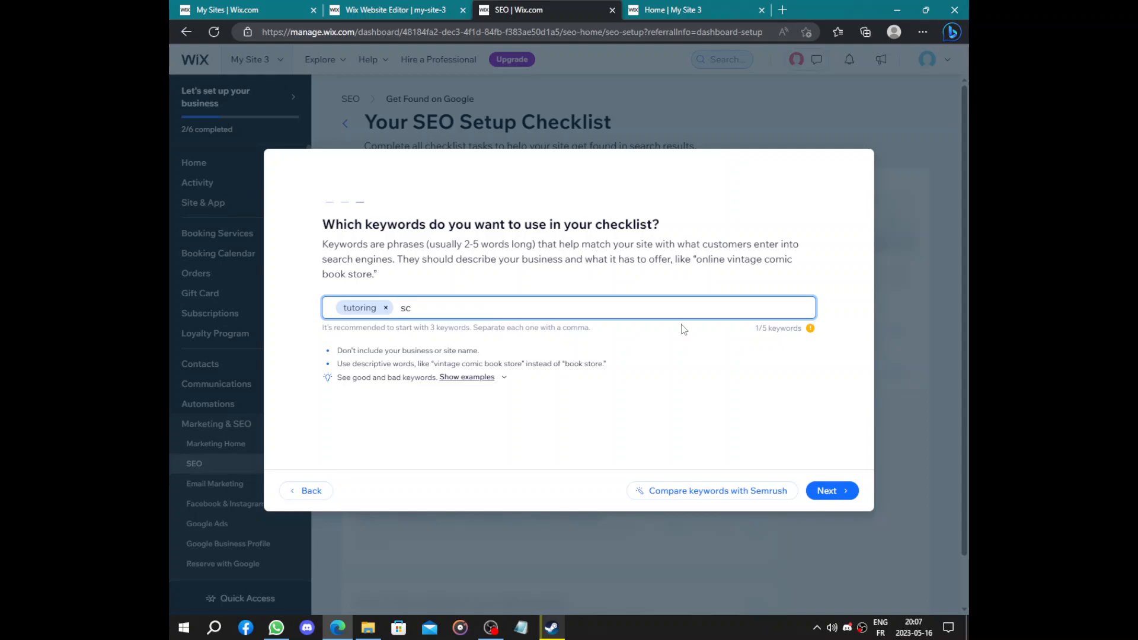
{"action": "type", "text": "school"}
{"action": "key", "text": "Return"}
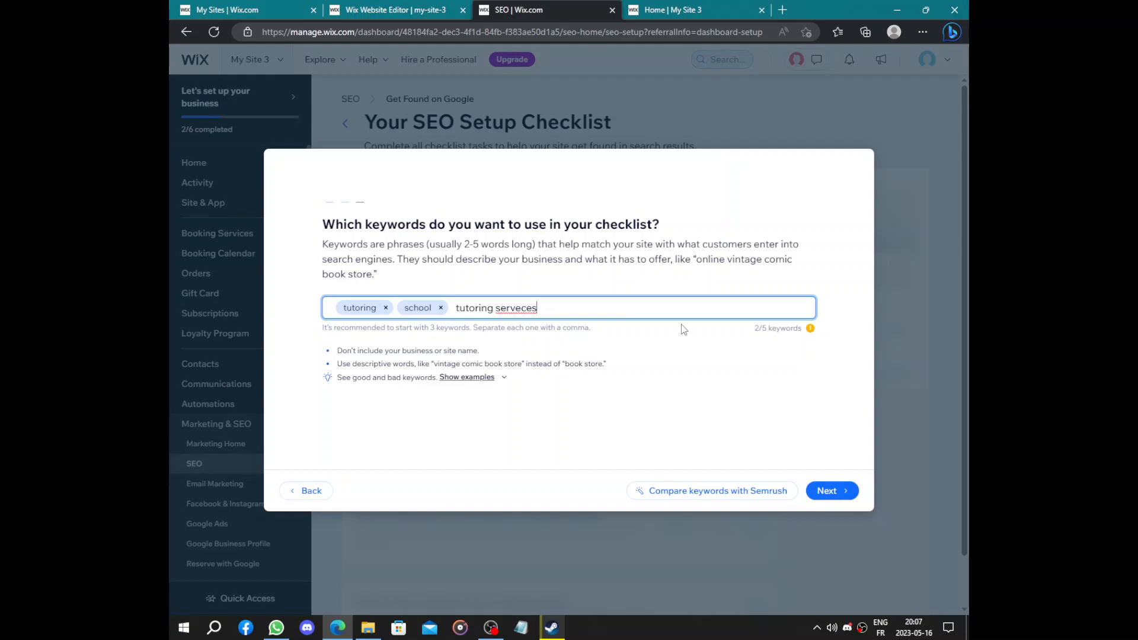
{"action": "key", "text": "BackSpace"}
{"action": "key", "text": "BackSpace"}
{"action": "key", "text": "Return"}
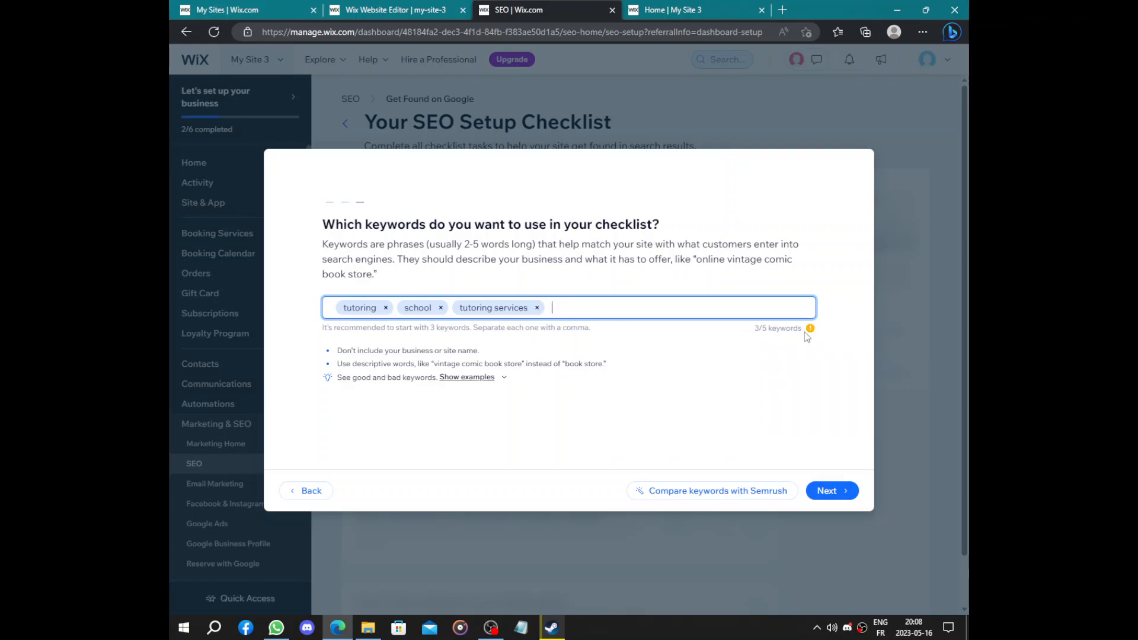
Review the keyword explanation and confirm the keywords to build the SEO checklist
{"action": "left_click", "coordinate": [308, 245]}
{"action": "left_click_drag", "start_coordinate": [323, 243], "coordinate": [591, 282]}
{"action": "triple_click", "coordinate": [382, 261]}
{"action": "left_click", "coordinate": [592, 283]}
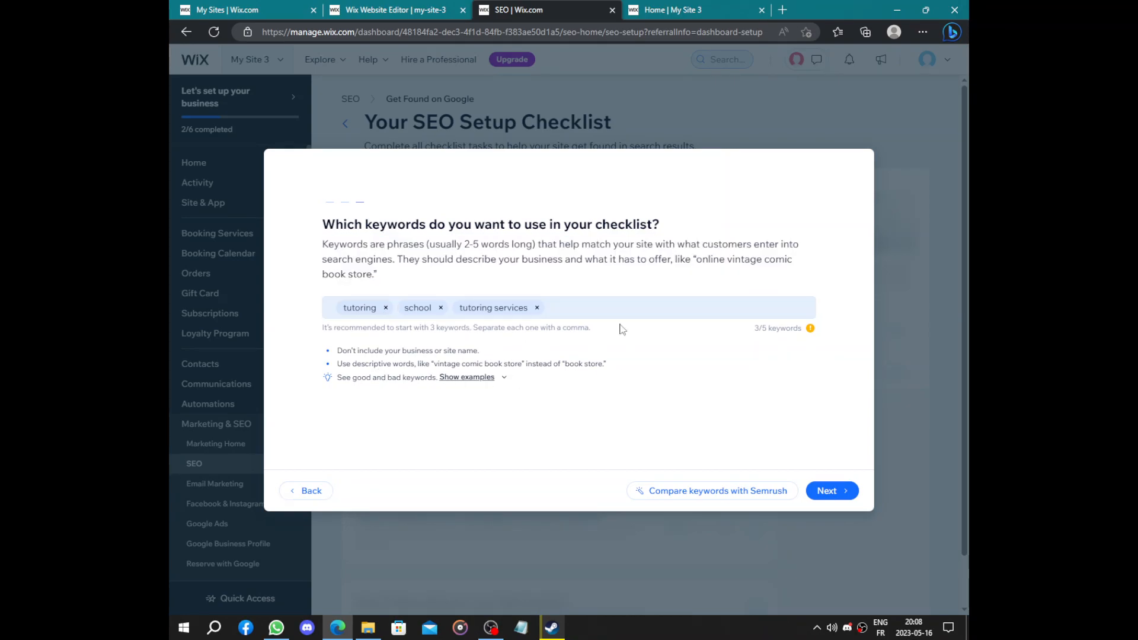
{"action": "left_click", "coordinate": [828, 491]}
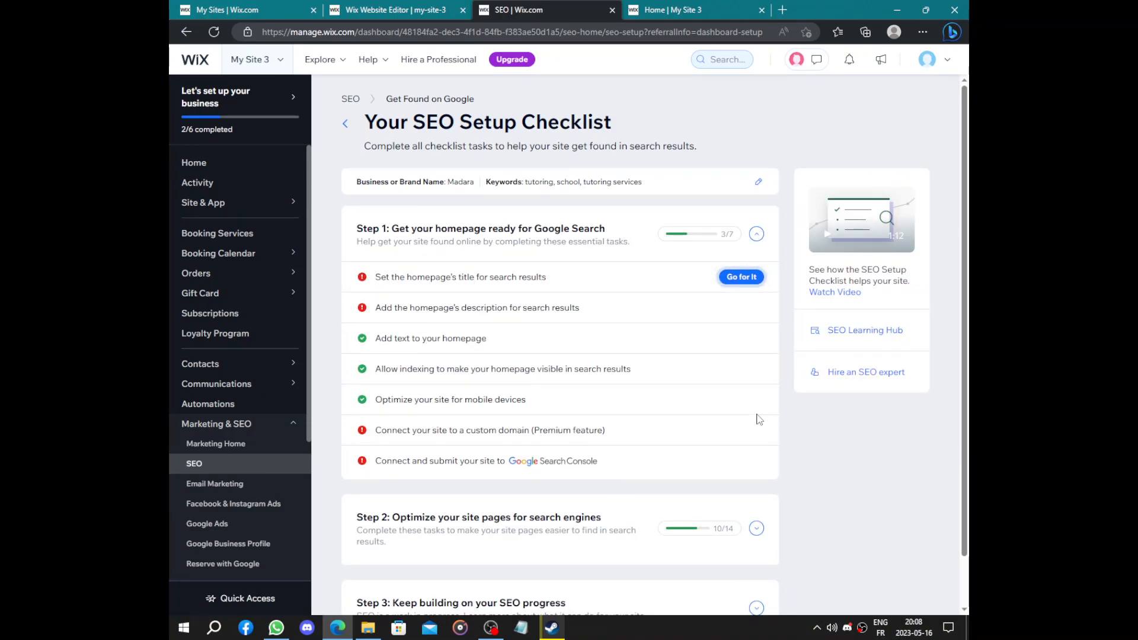
Publish 'Madara | tutoring' as the homepage search title, then view the live site
{"action": "left_click", "coordinate": [716, 276]}
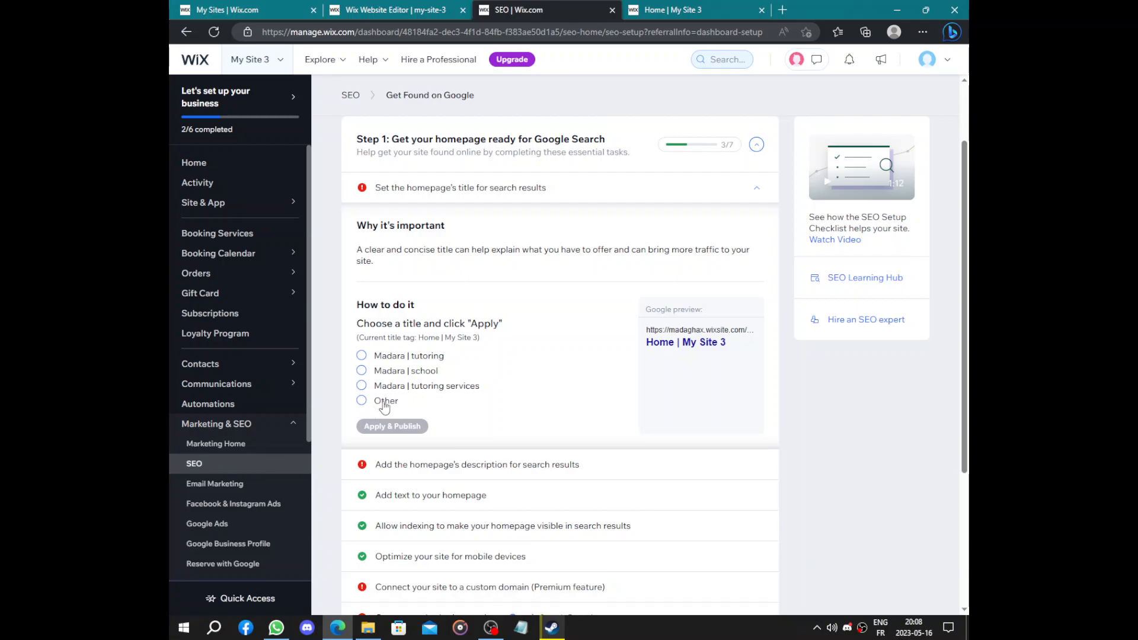
{"action": "left_click", "coordinate": [362, 356]}
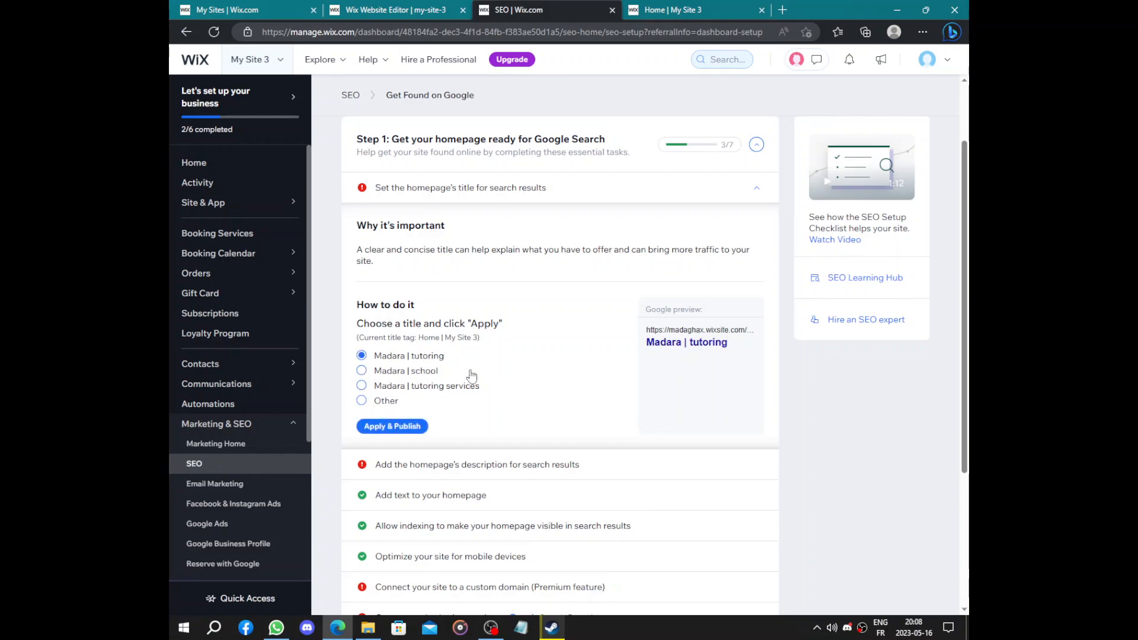
{"action": "left_click", "coordinate": [401, 426]}
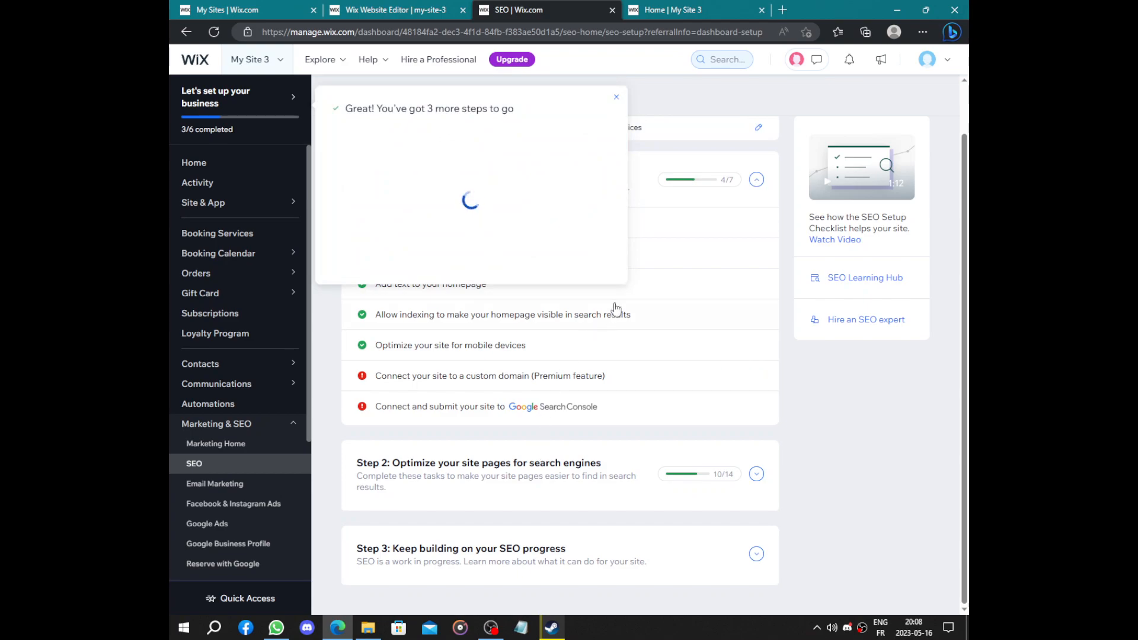
{"action": "left_click", "coordinate": [705, 6]}
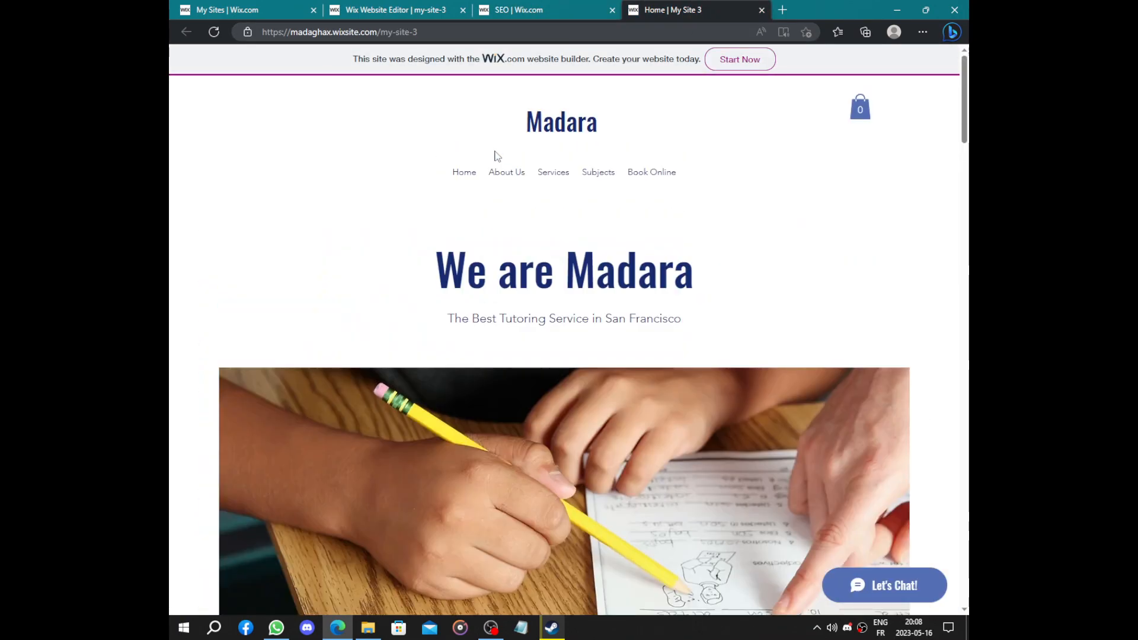
On the SEO checklist, dismiss the remaining-steps summary and view the custom domain task details
{"action": "left_click", "coordinate": [533, 9]}
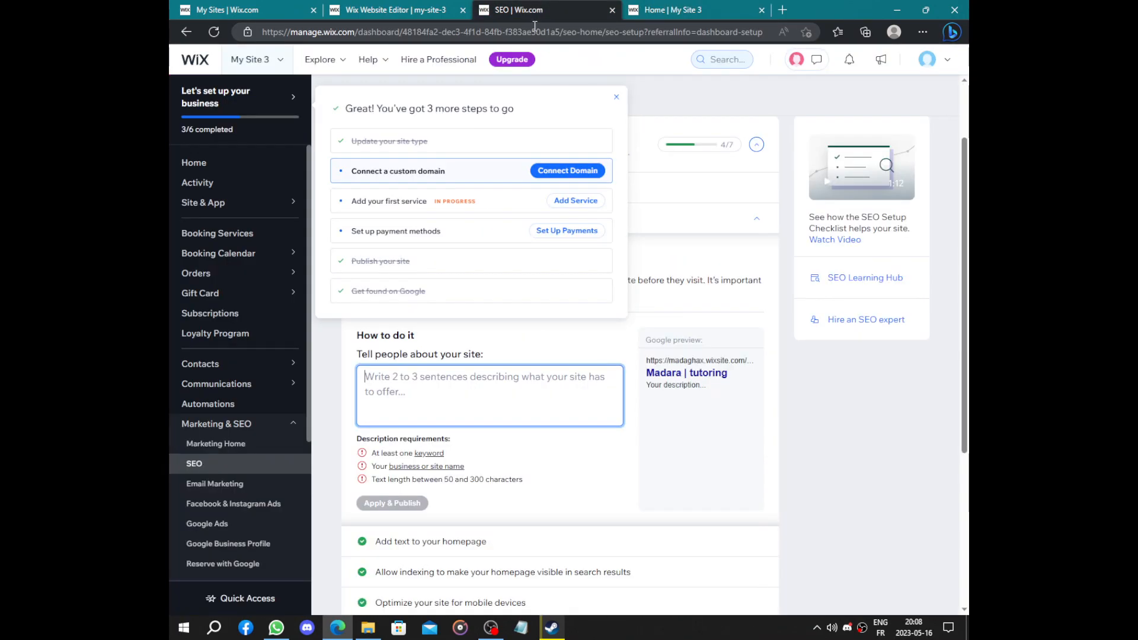
{"action": "left_click", "coordinate": [616, 97]}
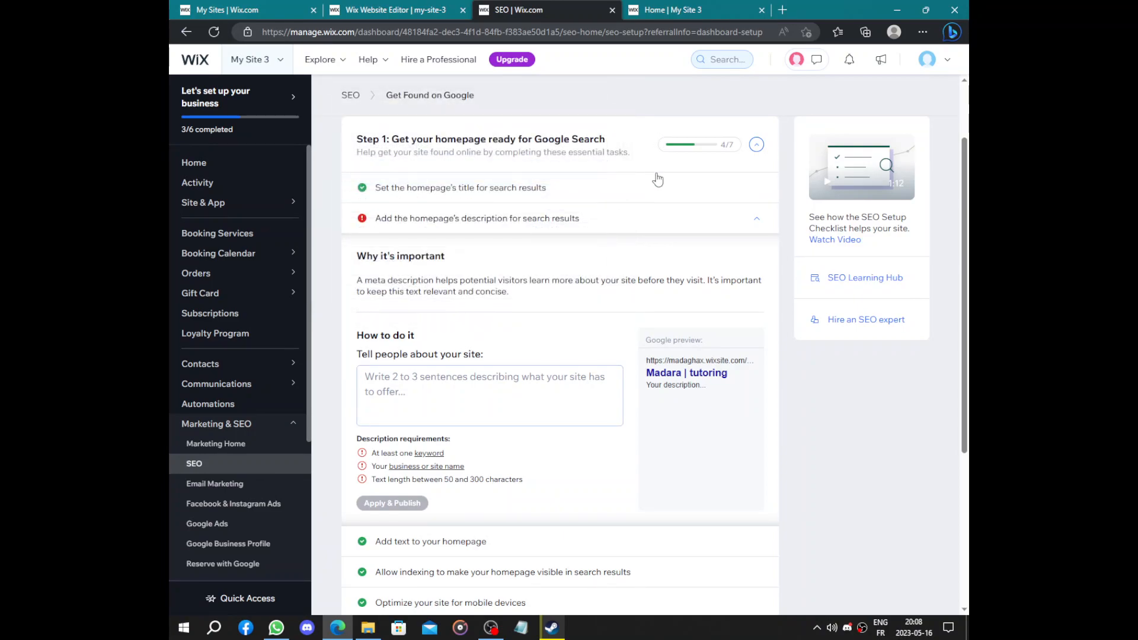
{"action": "scroll", "coordinate": [655, 222], "scroll_direction": "down", "scroll_amount": 4}
{"action": "mouse_move", "coordinate": [443, 387]}
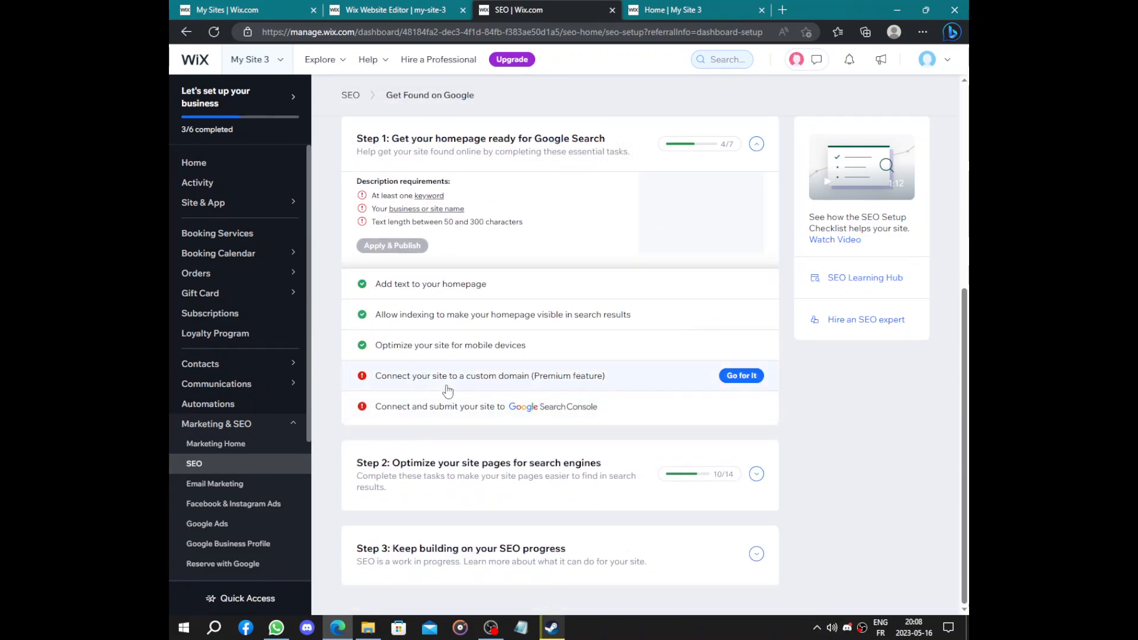
{"action": "left_click", "coordinate": [648, 384]}
{"action": "scroll", "coordinate": [611, 289], "scroll_direction": "down", "scroll_amount": 1}
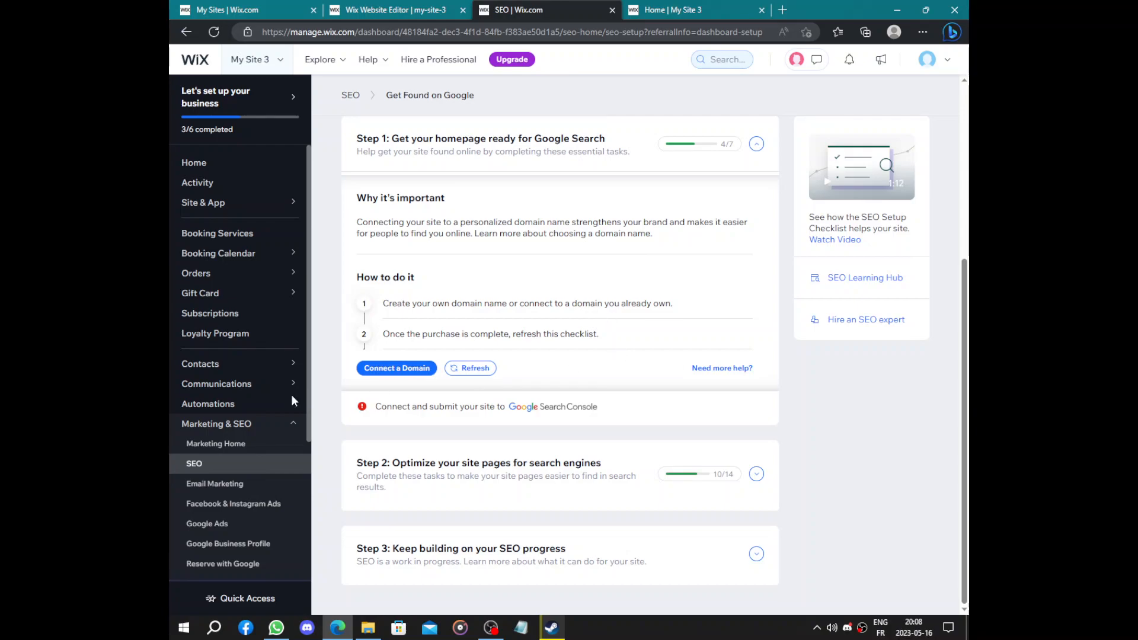
Try connecting to Google Search Console, then close the 'First, complete your checklist' warning
{"action": "left_click", "coordinate": [427, 406]}
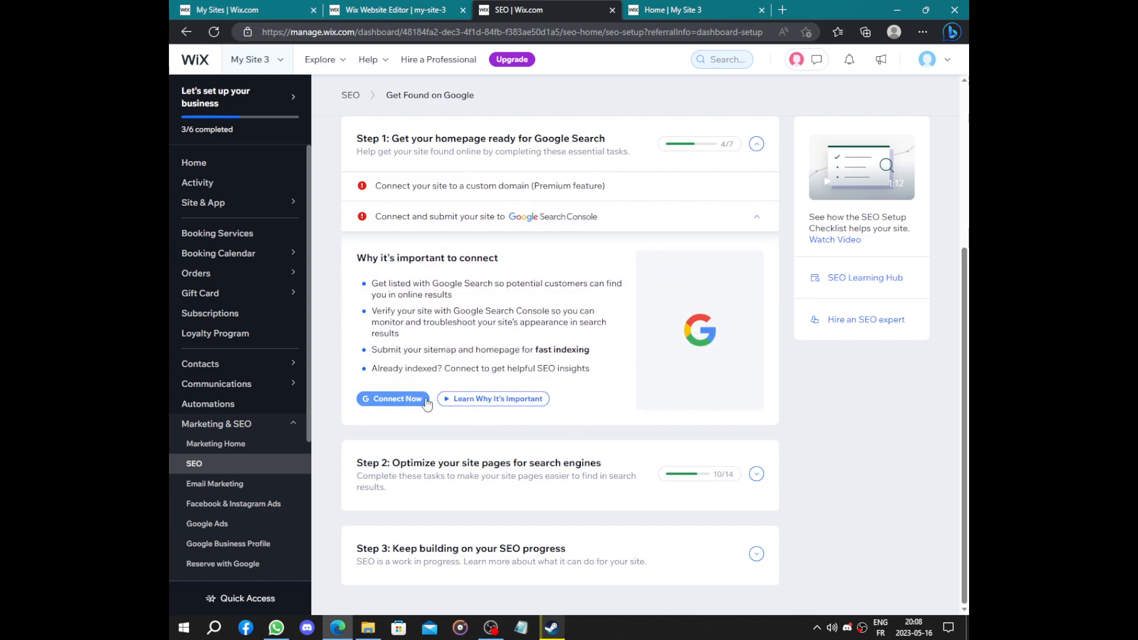
{"action": "left_click_drag", "start_coordinate": [357, 258], "coordinate": [514, 261]}
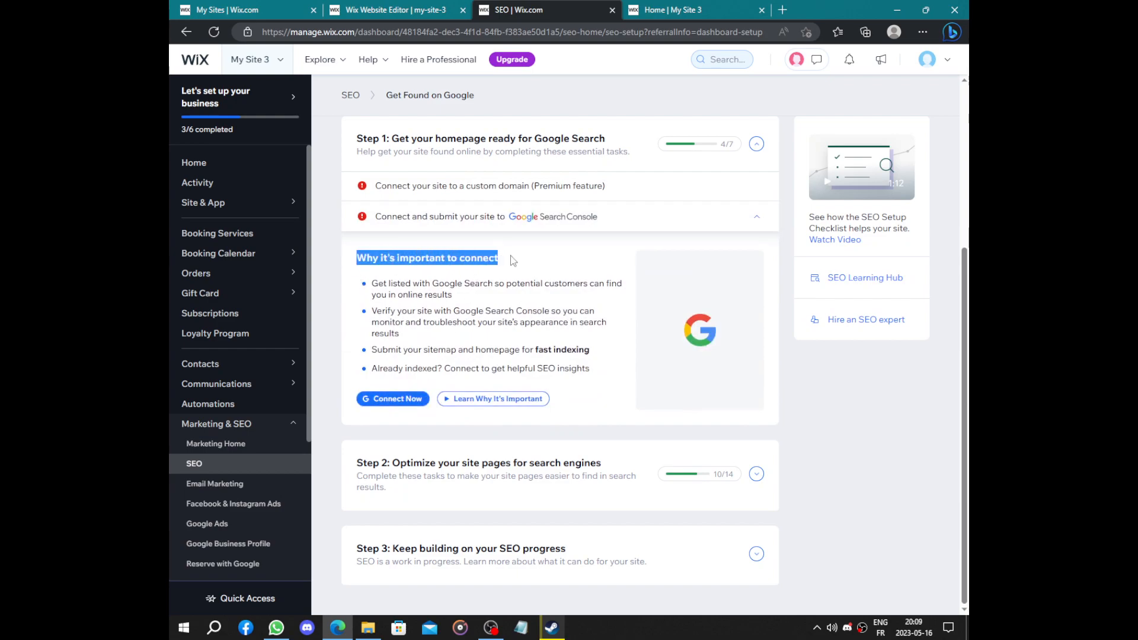
{"action": "left_click", "coordinate": [513, 261]}
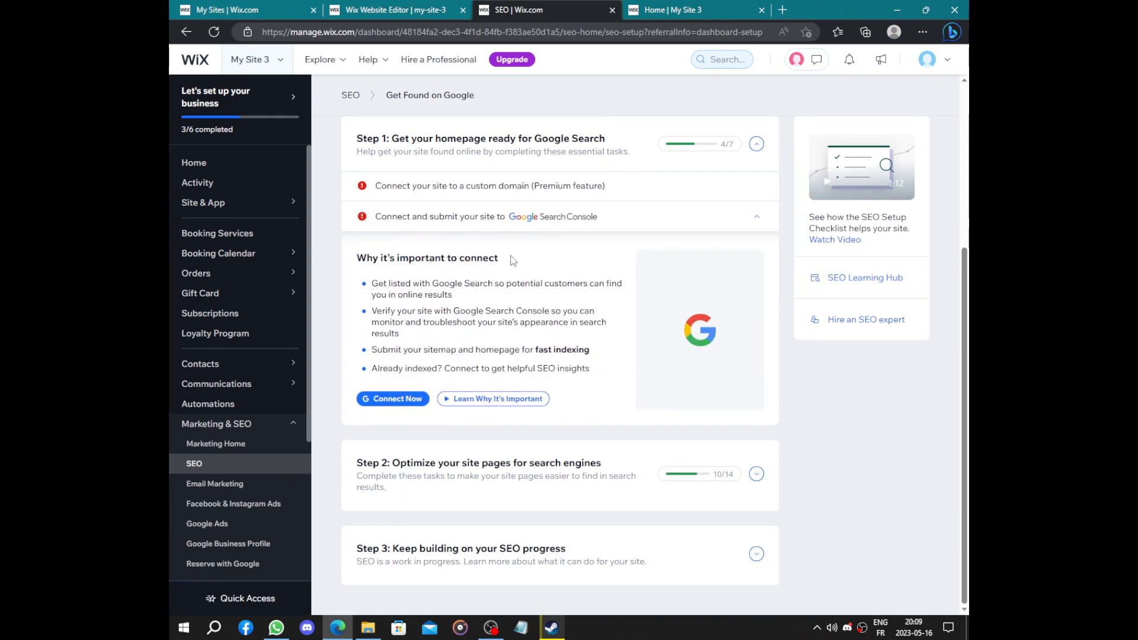
{"action": "left_click", "coordinate": [412, 403]}
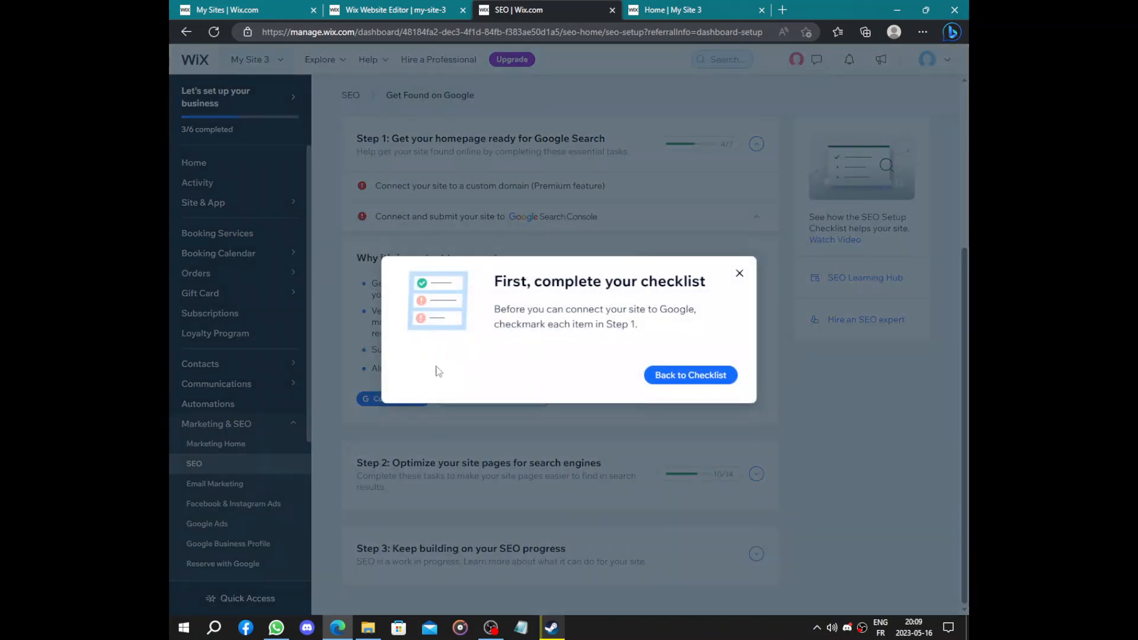
{"action": "left_click_drag", "start_coordinate": [487, 289], "coordinate": [720, 285]}
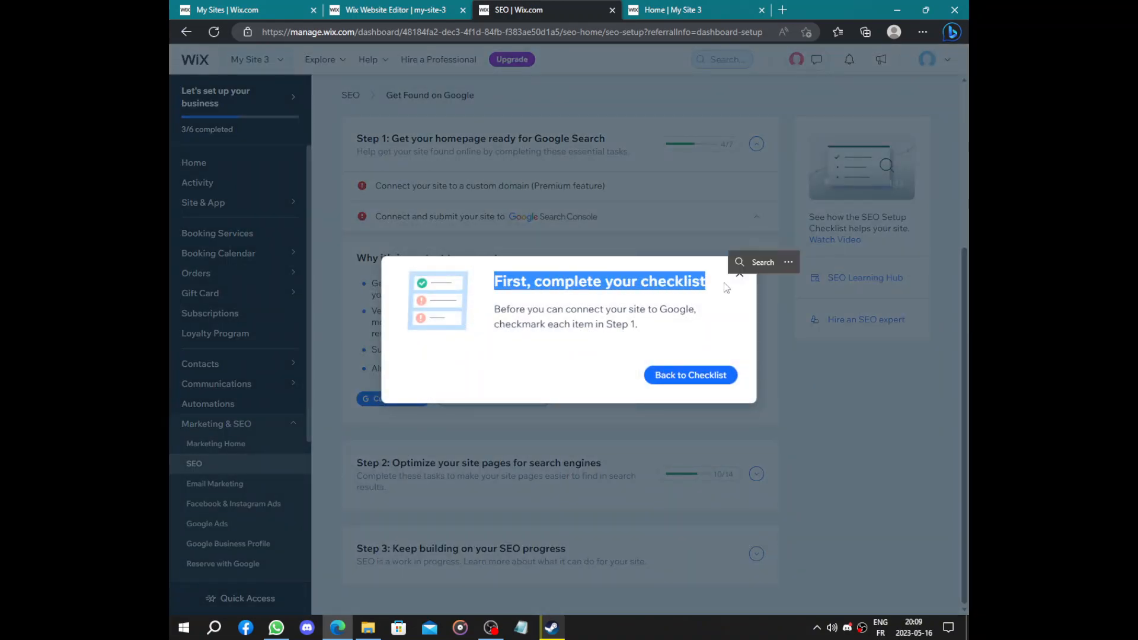
{"action": "left_click", "coordinate": [739, 275]}
{"action": "scroll", "coordinate": [508, 347], "scroll_direction": "up", "scroll_amount": 5}
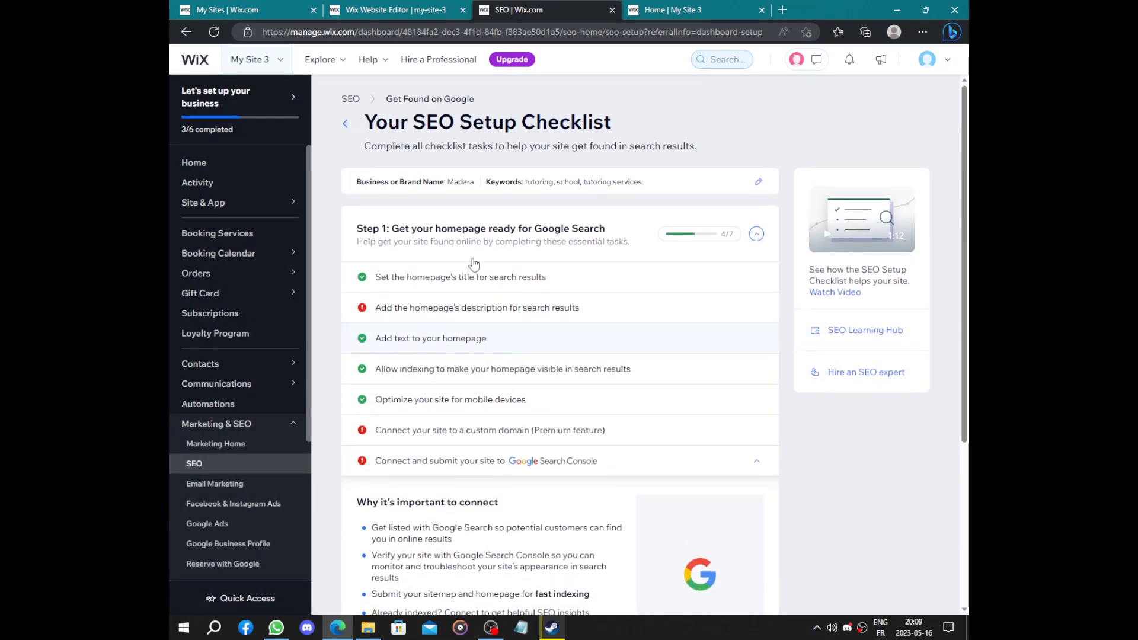
{"action": "scroll", "coordinate": [583, 286], "scroll_direction": "down", "scroll_amount": 2}
{"action": "scroll", "coordinate": [583, 287], "scroll_direction": "up", "scroll_amount": 2}
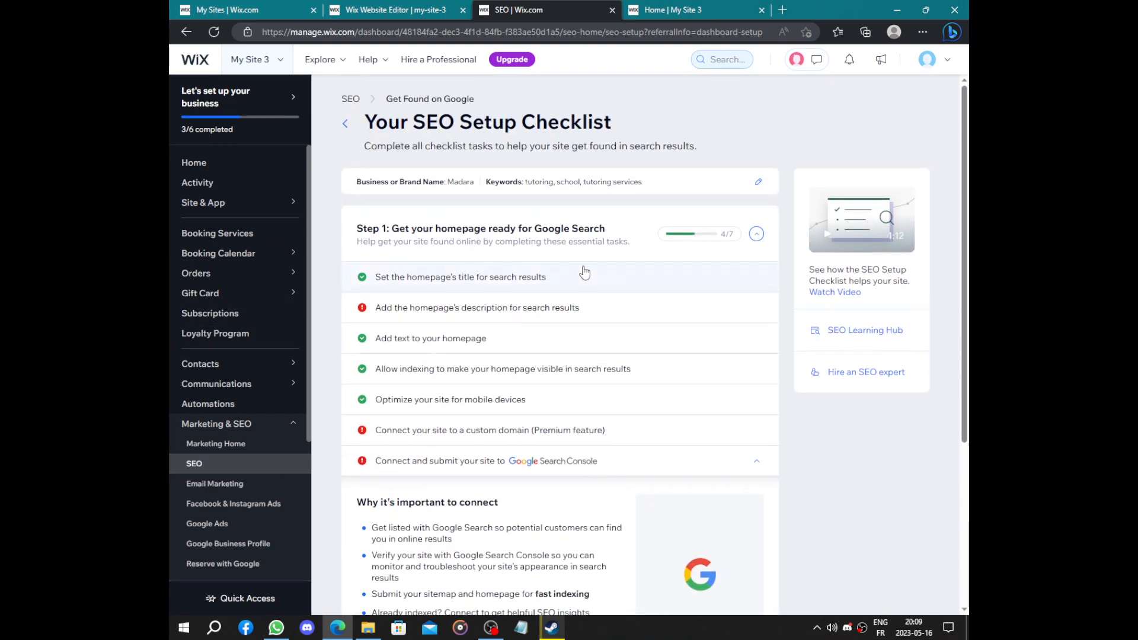
Publish 'Madara tutoring' followed by a string of zeros as the homepage description
{"action": "left_click", "coordinate": [517, 323]}
{"action": "type", "text": "Madara"}
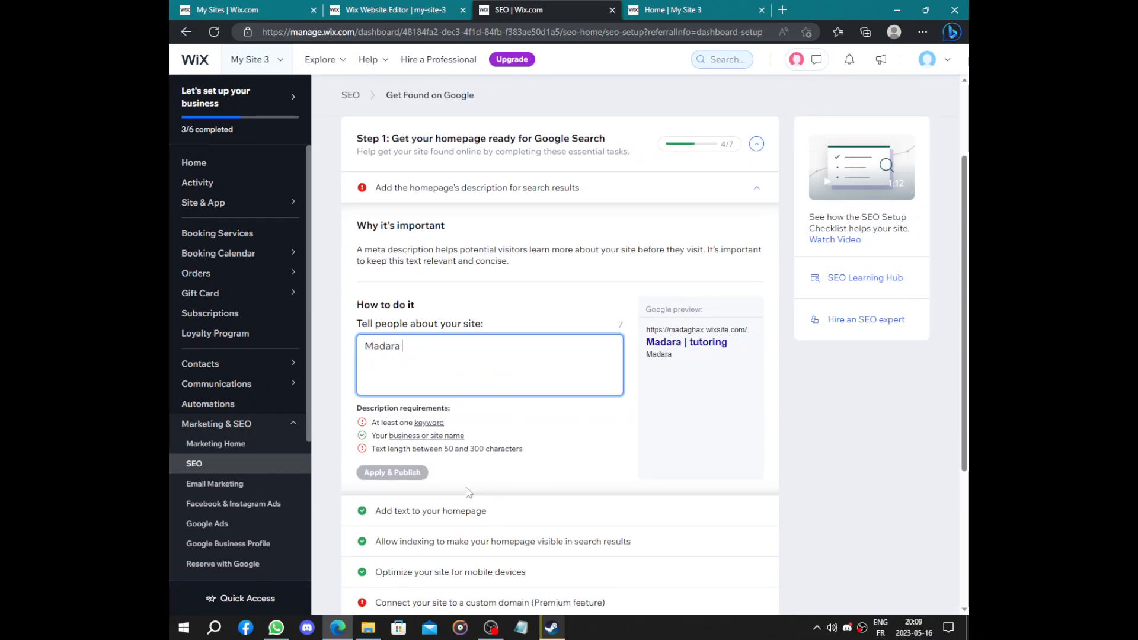
{"action": "type", "text": " tutoe"}
{"action": "type", "text": "rui"}
{"action": "key", "text": "BackSpace"}
{"action": "key", "text": "BackSpace"}
{"action": "type", "text": "ing 000000000000"}
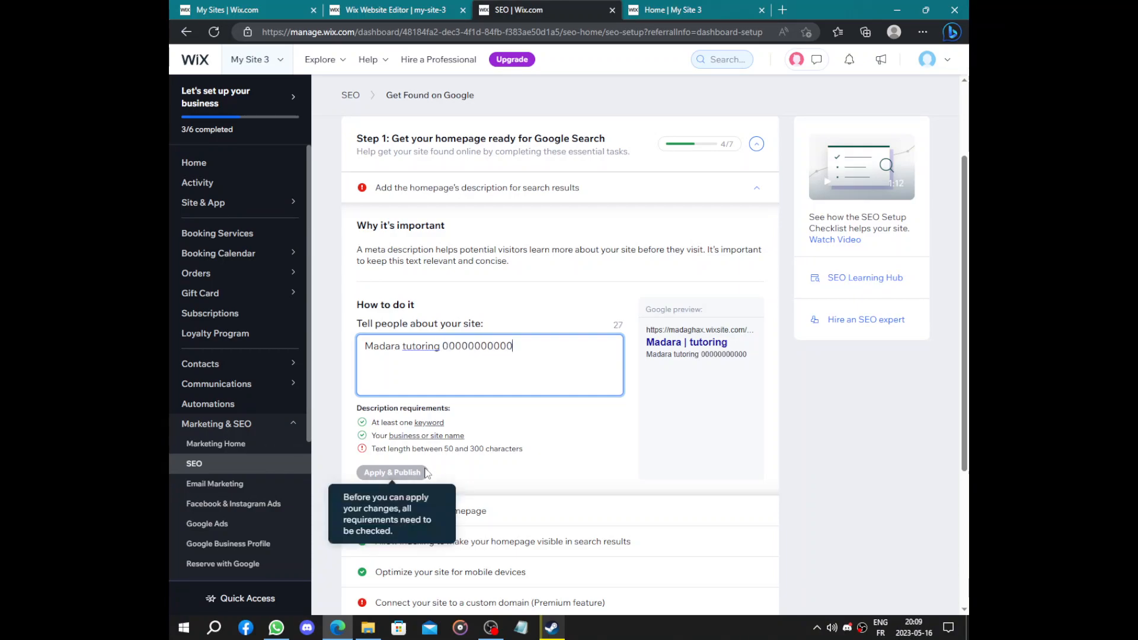
{"action": "type", "text": "00000000000000000000"}
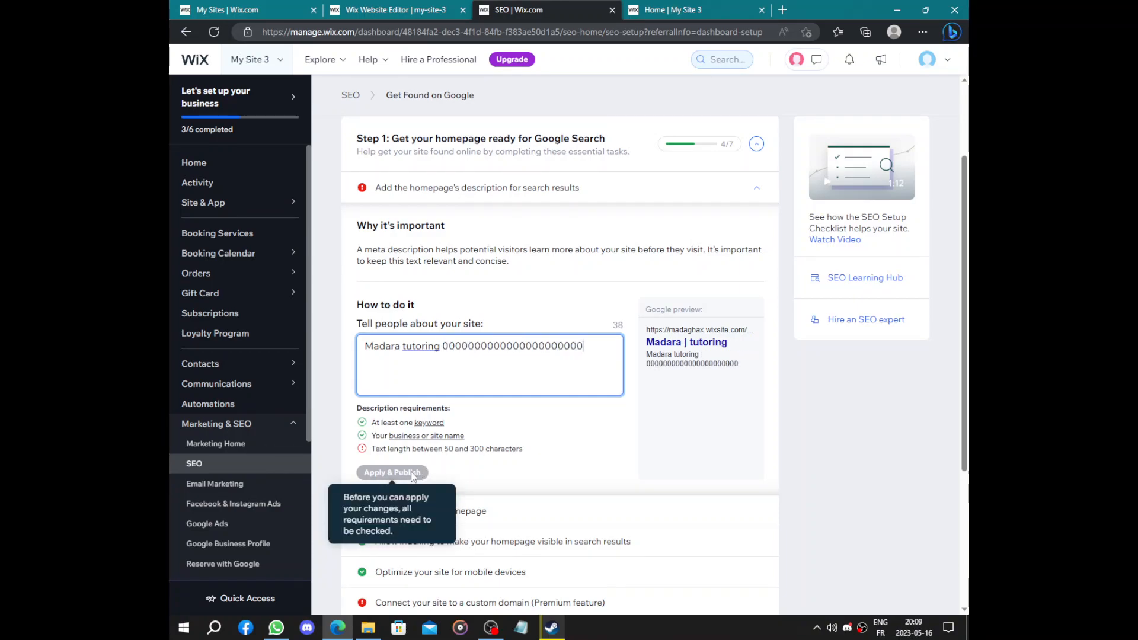
{"action": "type", "text": "00"}
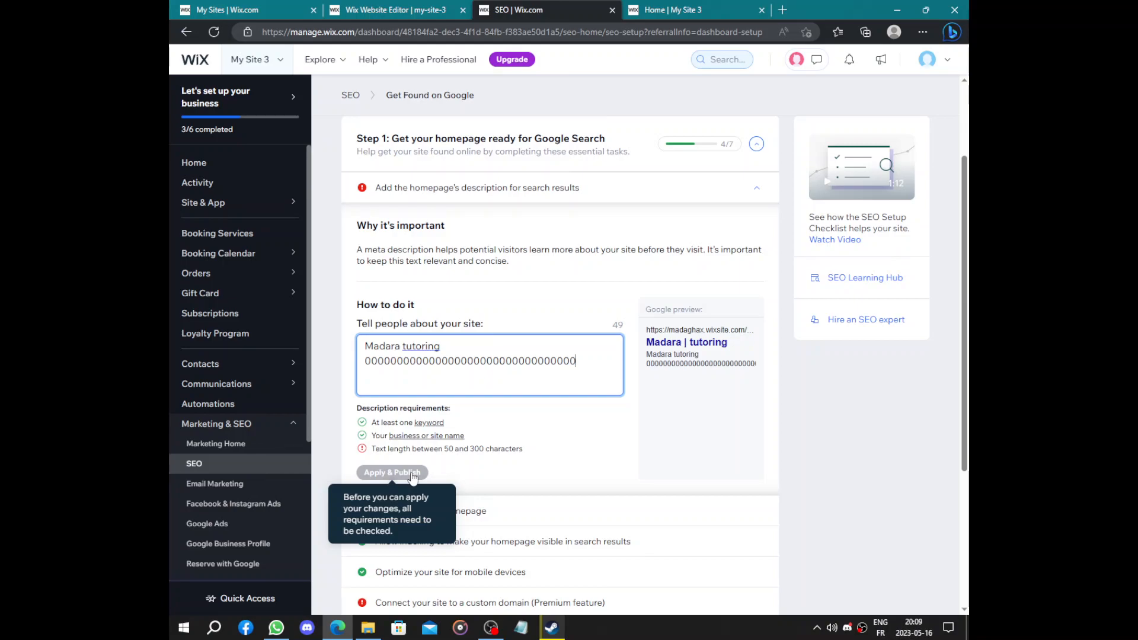
{"action": "left_click", "coordinate": [413, 475]}
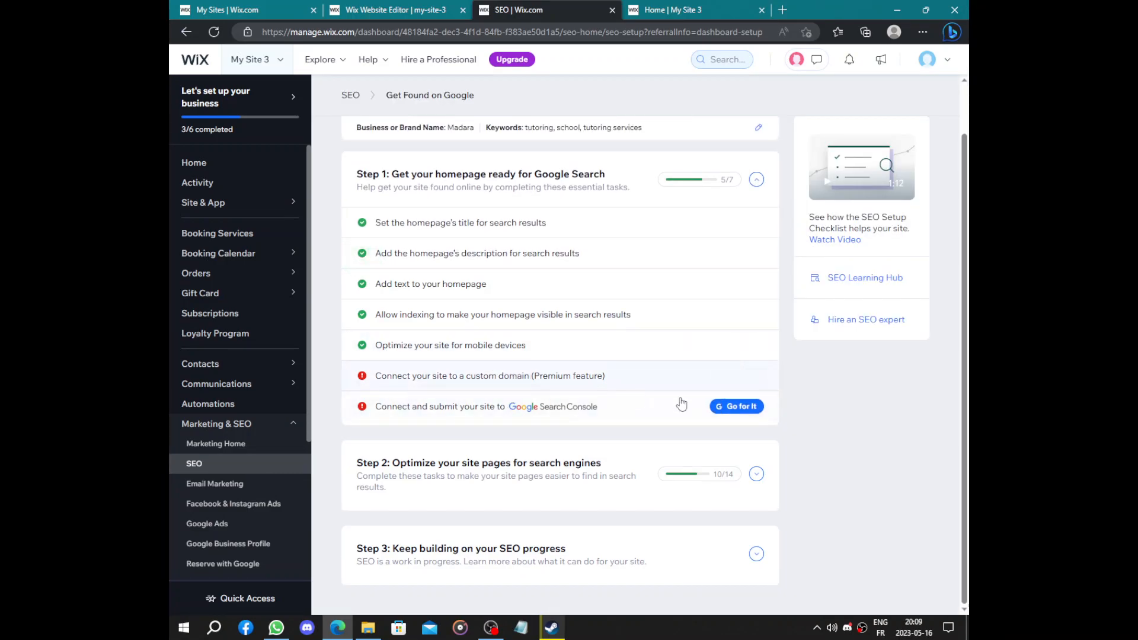
Expand the custom domain task and start connecting a domain
{"action": "left_click", "coordinate": [693, 377]}
{"action": "scroll", "coordinate": [424, 517], "scroll_direction": "down", "scroll_amount": 3}
{"action": "scroll", "coordinate": [409, 475], "scroll_direction": "up", "scroll_amount": 4}
{"action": "scroll", "coordinate": [469, 428], "scroll_direction": "down", "scroll_amount": 2}
{"action": "left_click", "coordinate": [406, 506]}
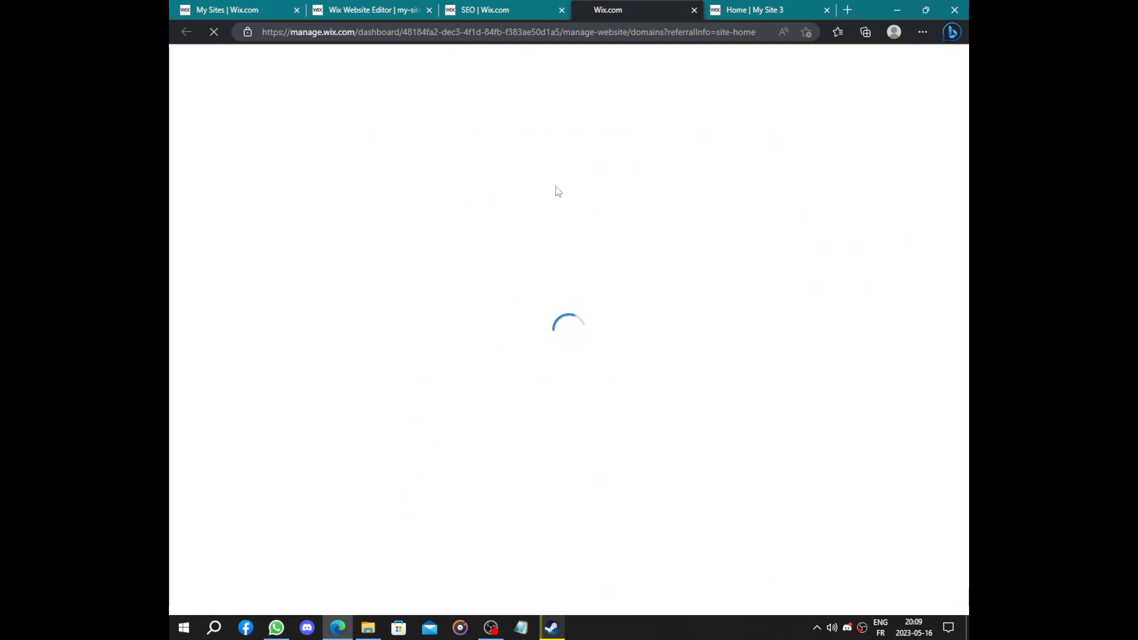
On the checklist, retry the Search Console connection, dismiss the warning, and open Connect a domain
{"action": "left_click", "coordinate": [496, 7]}
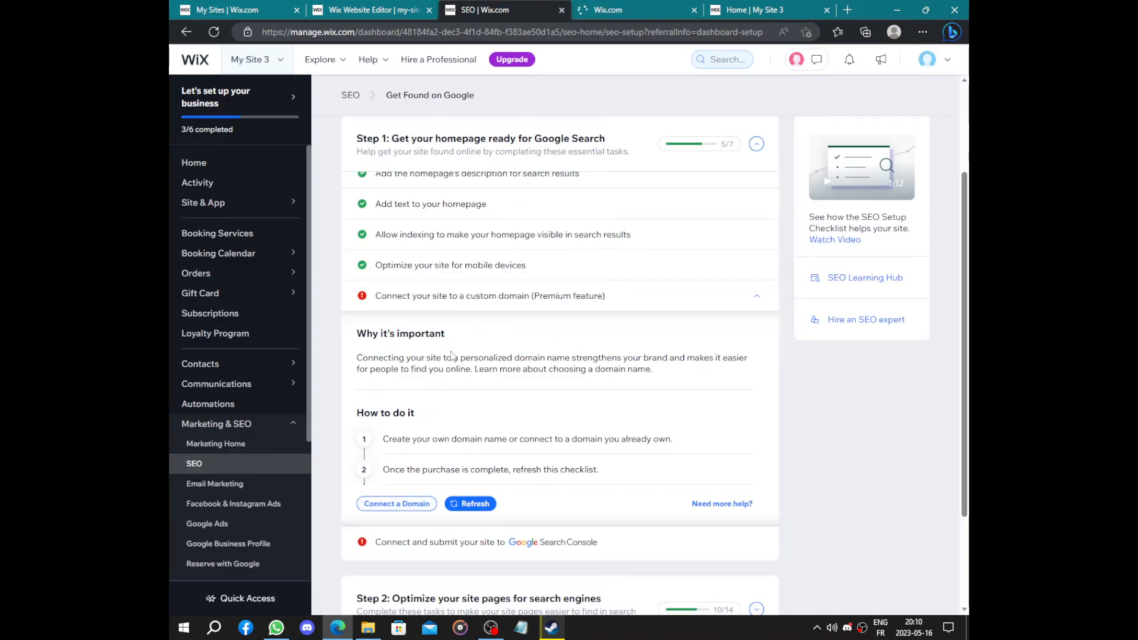
{"action": "left_click", "coordinate": [500, 297]}
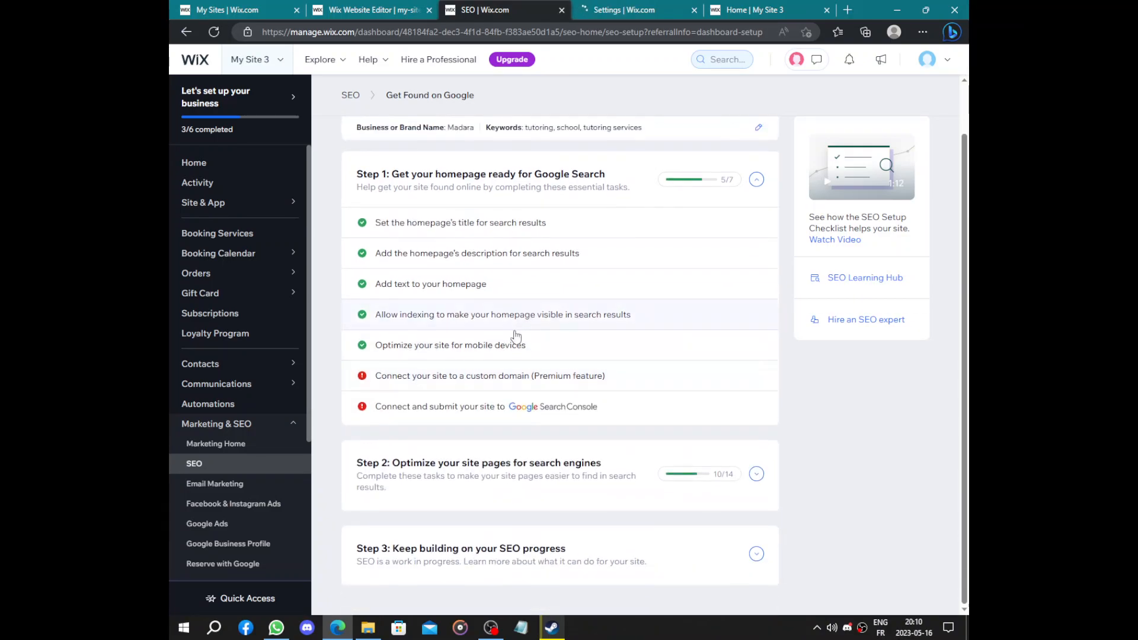
{"action": "left_click", "coordinate": [440, 409]}
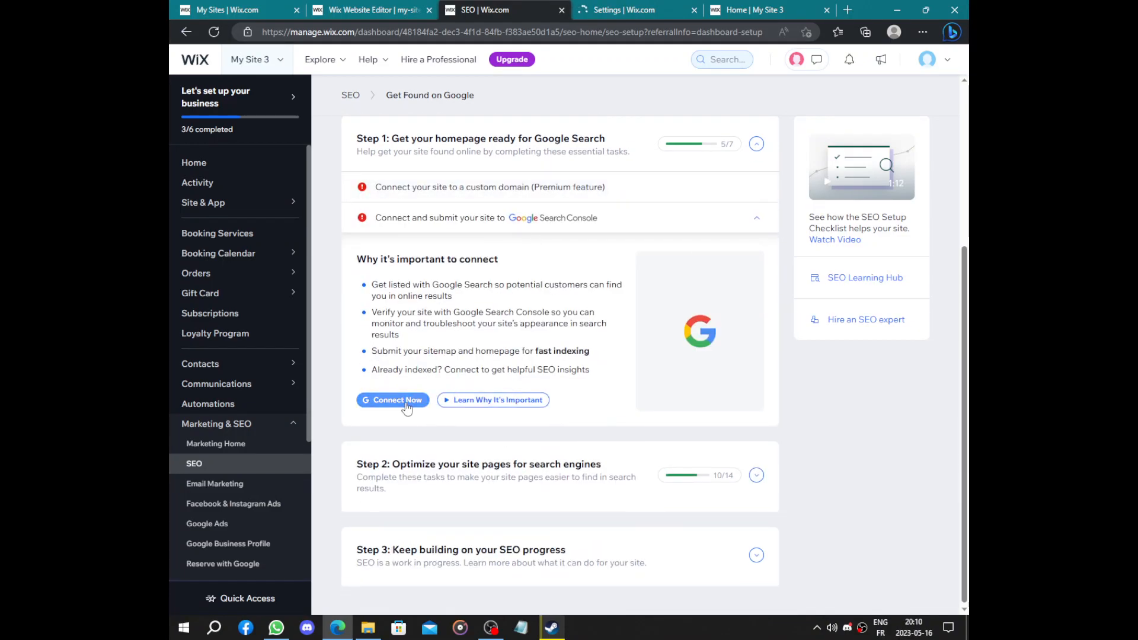
{"action": "left_click", "coordinate": [407, 402]}
{"action": "left_click", "coordinate": [738, 275]}
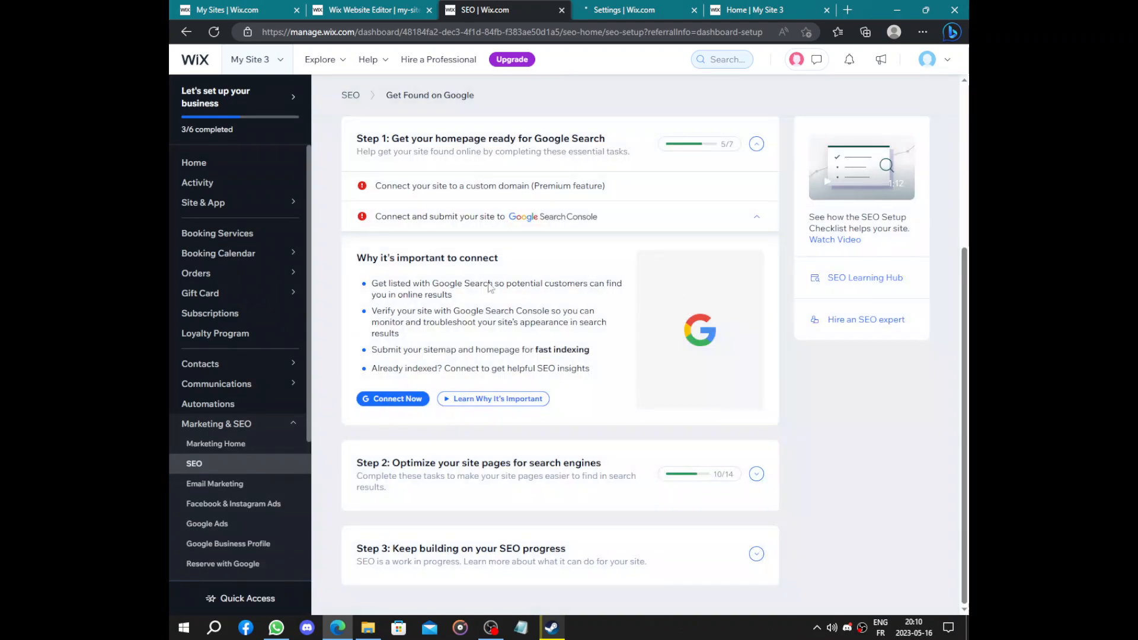
{"action": "left_click", "coordinate": [476, 199]}
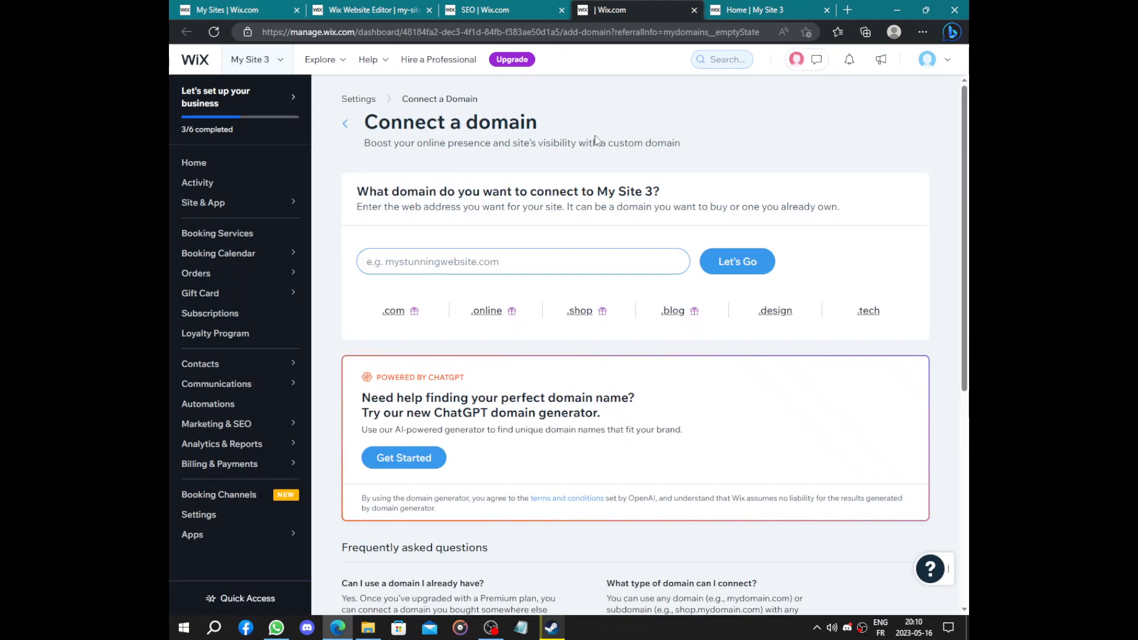
Search for the domain MasterMadara.education, which is reported unavailable
{"action": "left_click", "coordinate": [489, 262]}
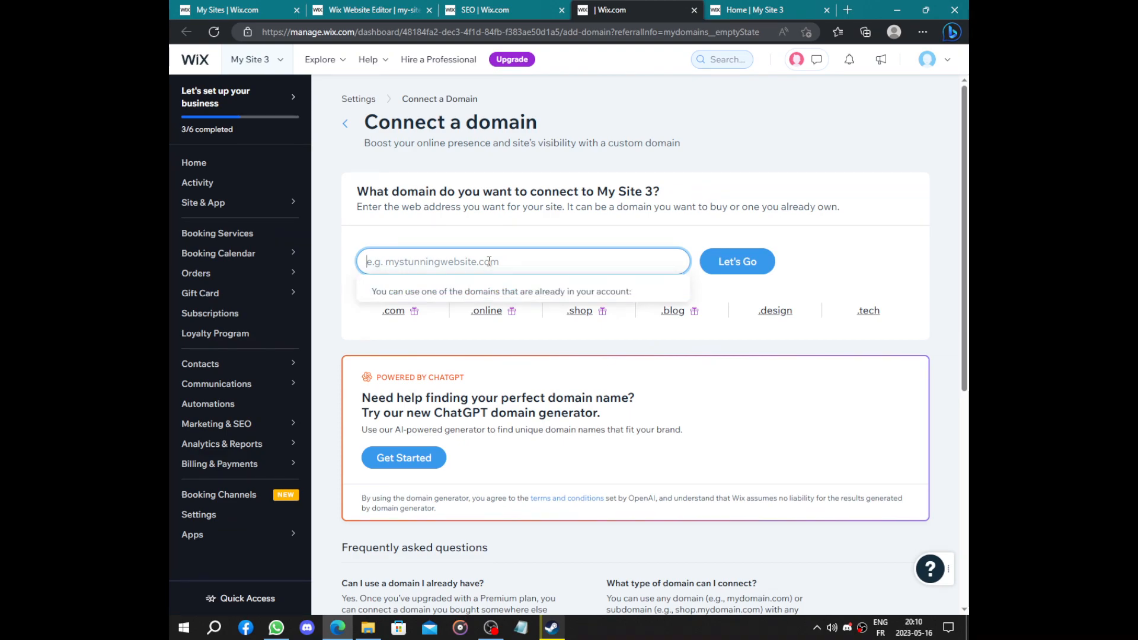
{"action": "type", "text": "M"}
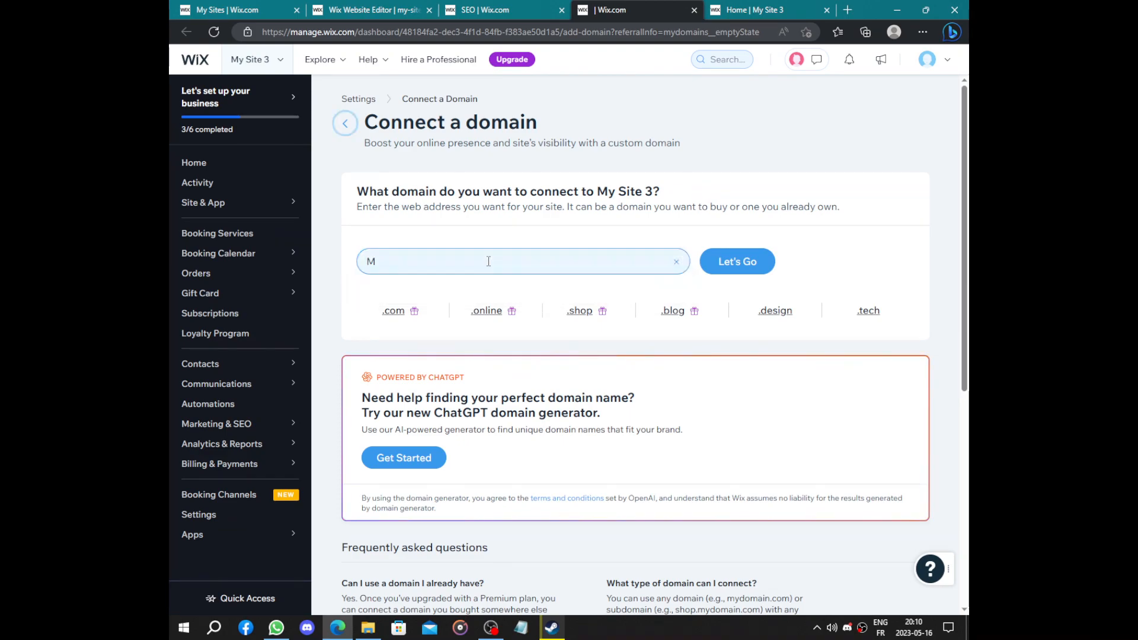
{"action": "key", "text": "Tab"}
{"action": "type", "text": "MAster"}
{"action": "key", "text": "BackSpace"}
{"action": "key", "text": "BackSpace"}
{"action": "key", "text": "BackSpace"}
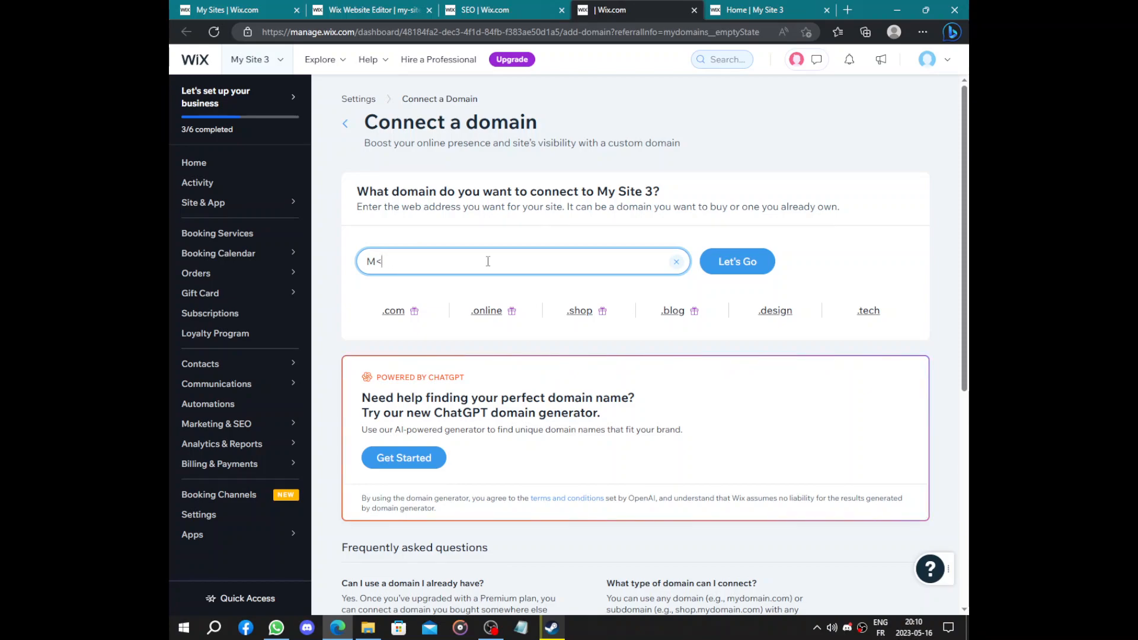
{"action": "type", "text": "aster M"}
{"action": "key", "text": "BackSpace"}
{"action": "key", "text": "BackSpace"}
{"action": "key", "text": "BackSpace"}
{"action": "type", "text": "adara"}
{"action": "key", "text": "BackSpace"}
{"action": "left_click", "coordinate": [465, 255]}
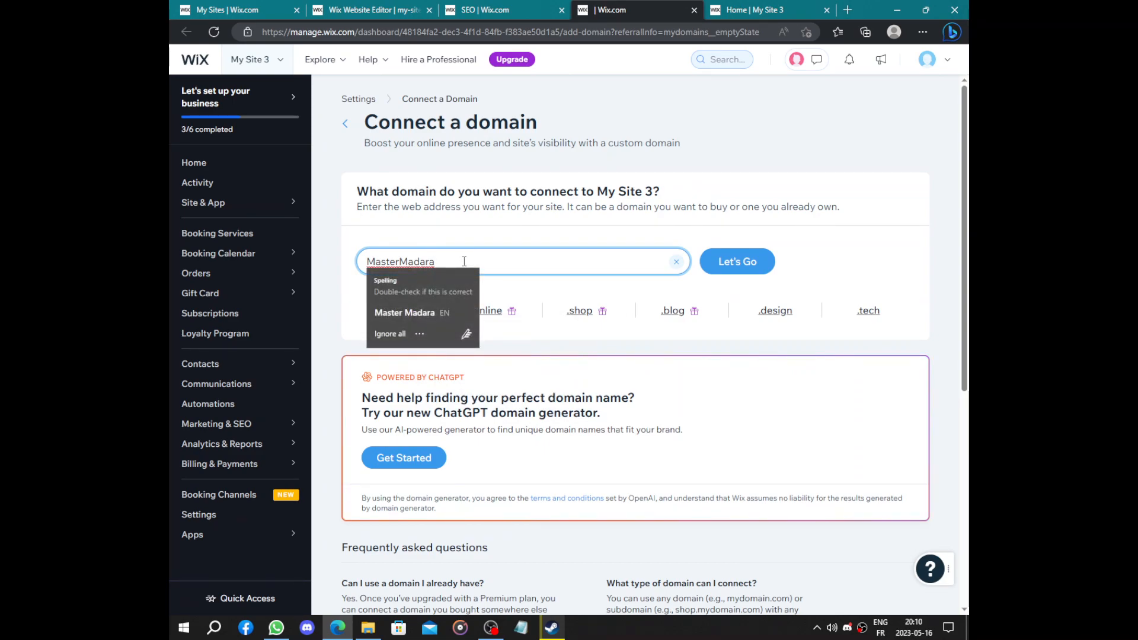
{"action": "type", "text": ".edu"}
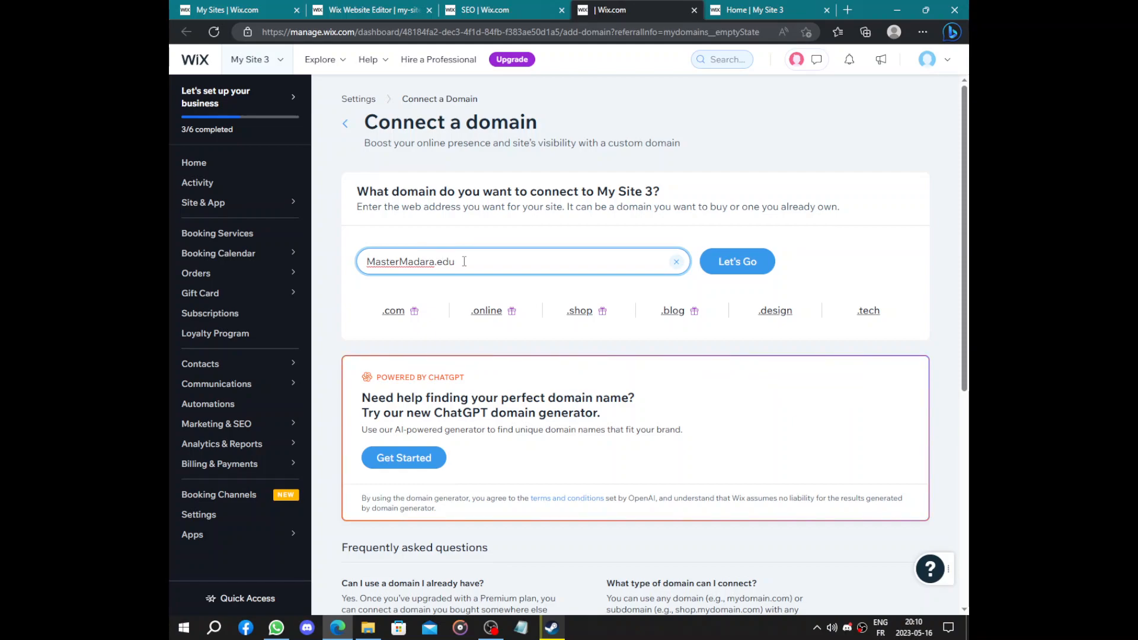
{"action": "type", "text": "n"}
{"action": "left_click", "coordinate": [735, 264]}
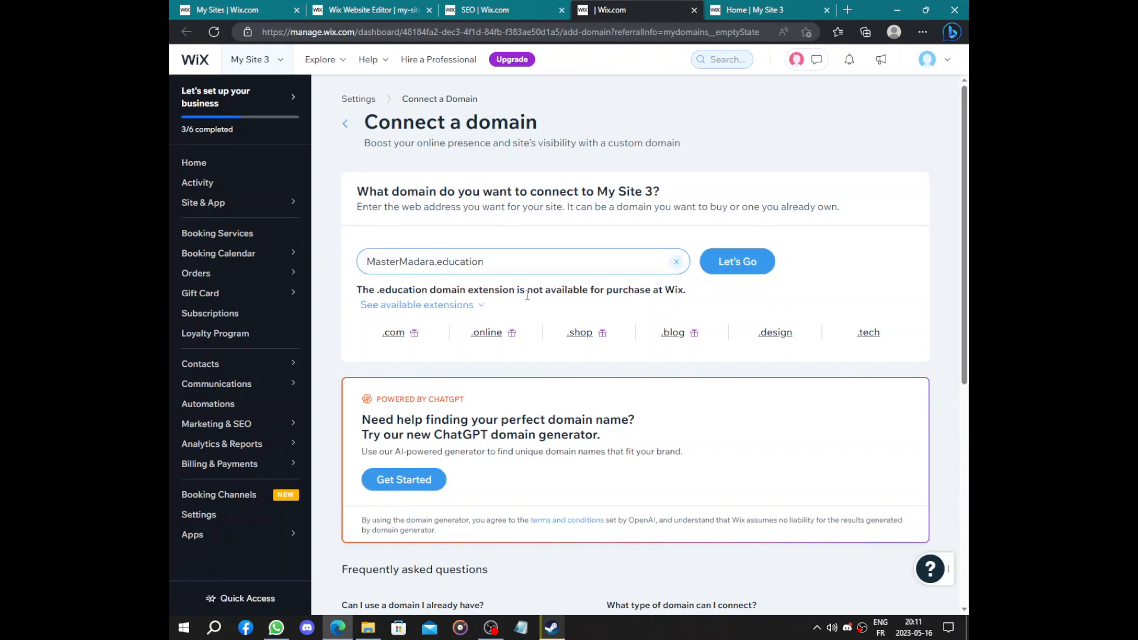
Change the extension to .com and search MasterMadara.com, which is available
{"action": "left_click_drag", "start_coordinate": [538, 264], "coordinate": [484, 256]}
{"action": "double_click", "coordinate": [519, 263]}
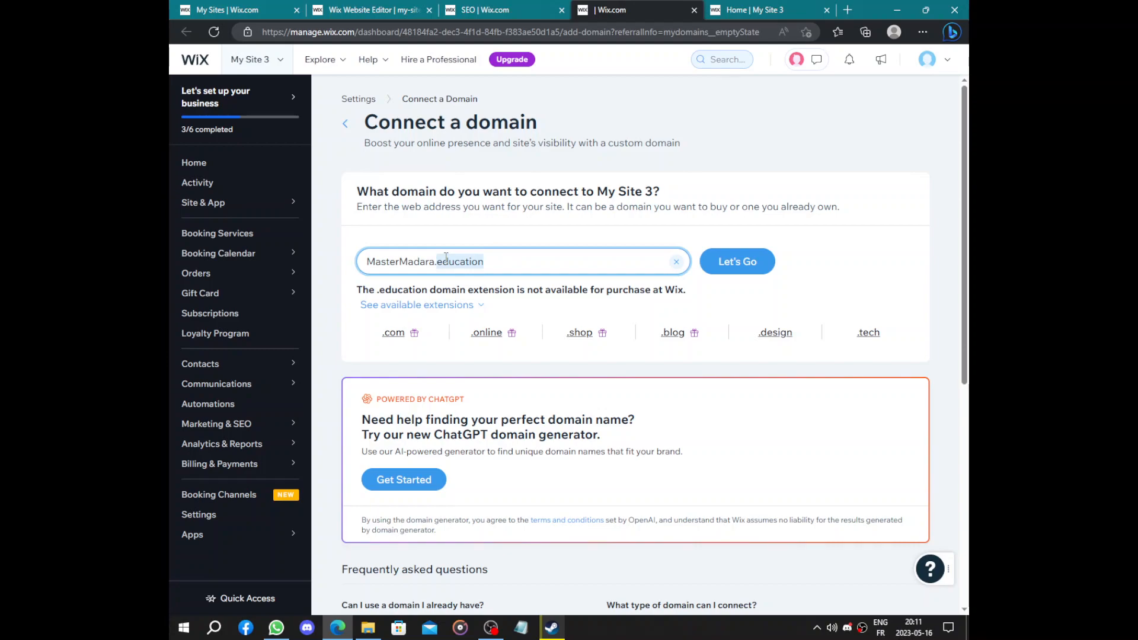
{"action": "type", "text": "com"}
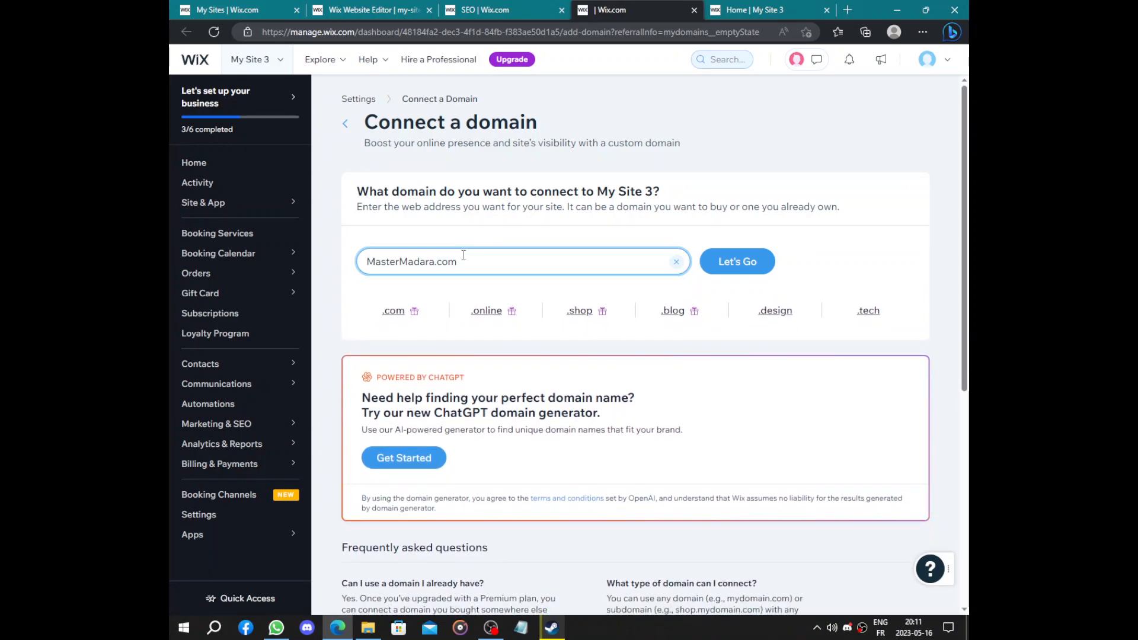
{"action": "left_click", "coordinate": [706, 266]}
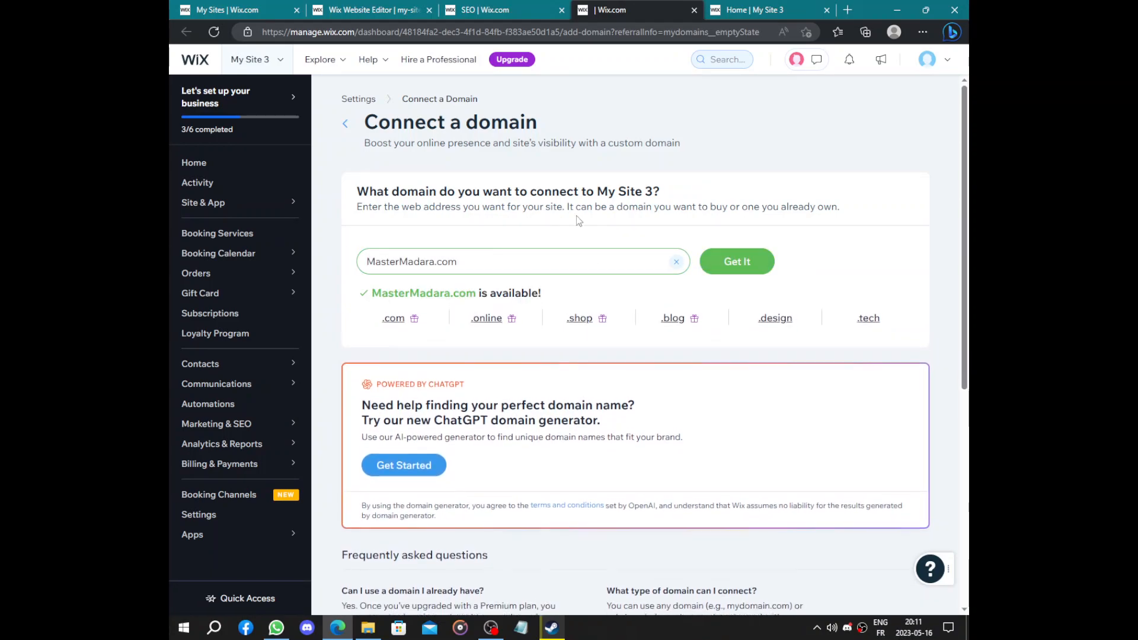
Try claiming MasterMadara.com, dismiss the upgrade prompt, close the domain tab and return Home
{"action": "left_click", "coordinate": [730, 269]}
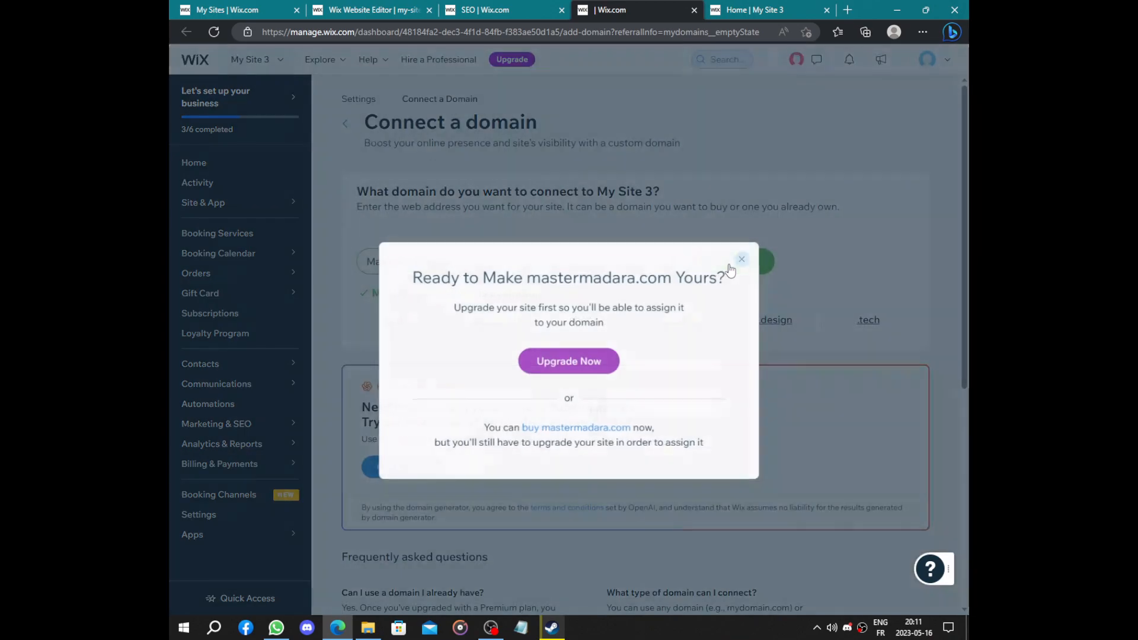
{"action": "left_click_drag", "start_coordinate": [430, 306], "coordinate": [669, 332]}
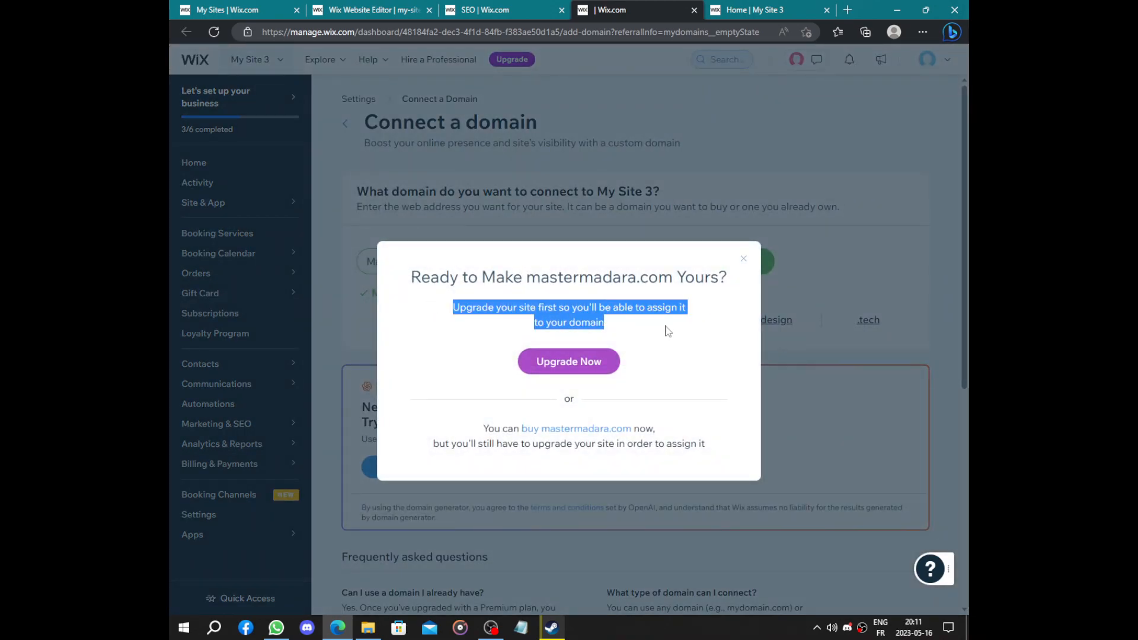
{"action": "left_click", "coordinate": [743, 259]}
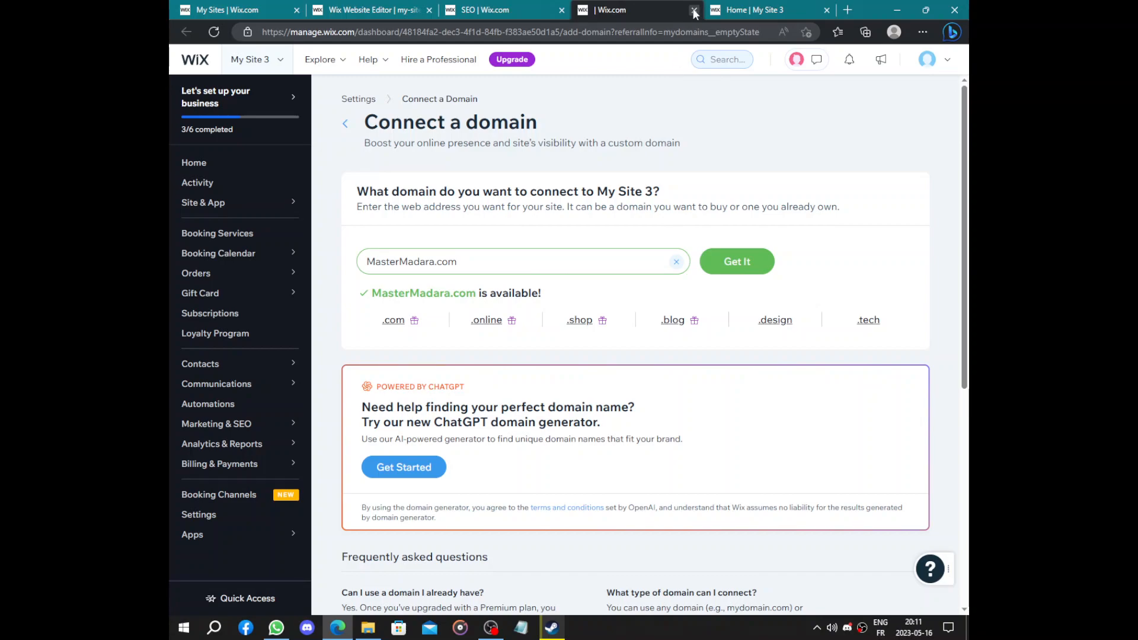
{"action": "left_click", "coordinate": [695, 10]}
{"action": "left_click", "coordinate": [199, 162]}
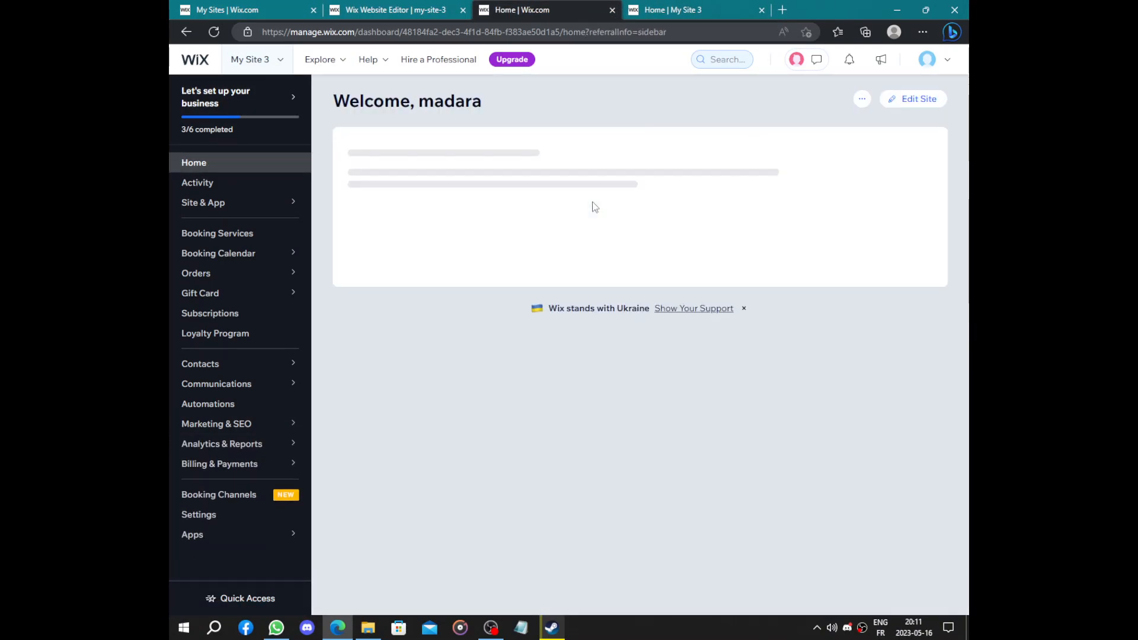